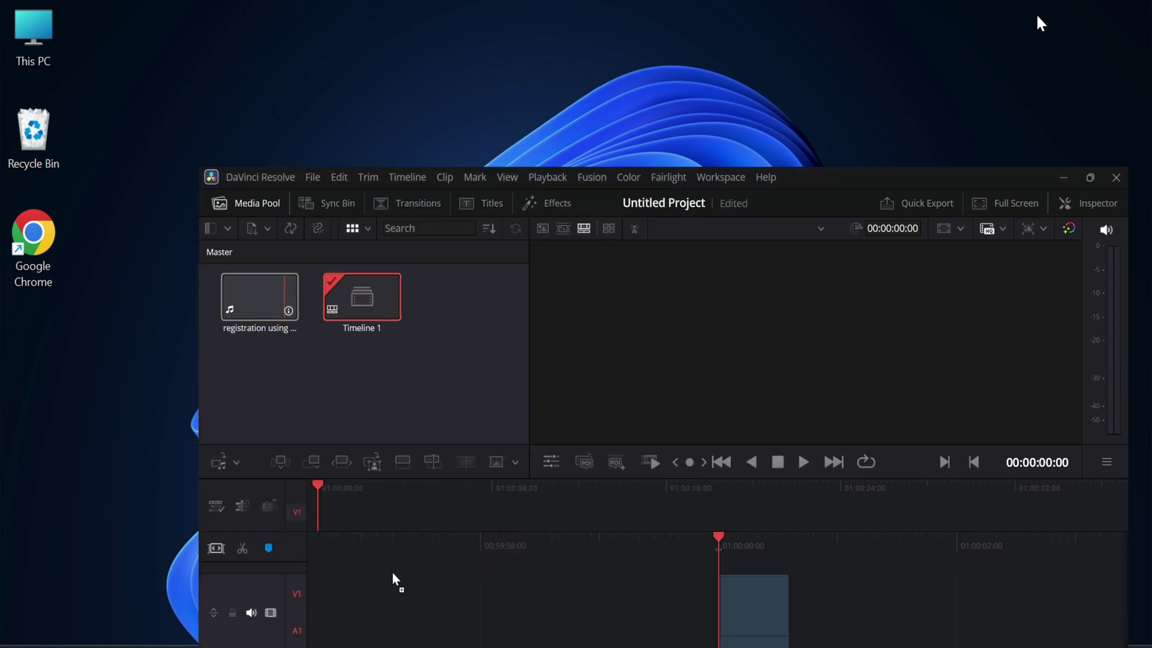
Step: Split the timeline clip at a later playhead position and delete the part to its right
click(438, 510)
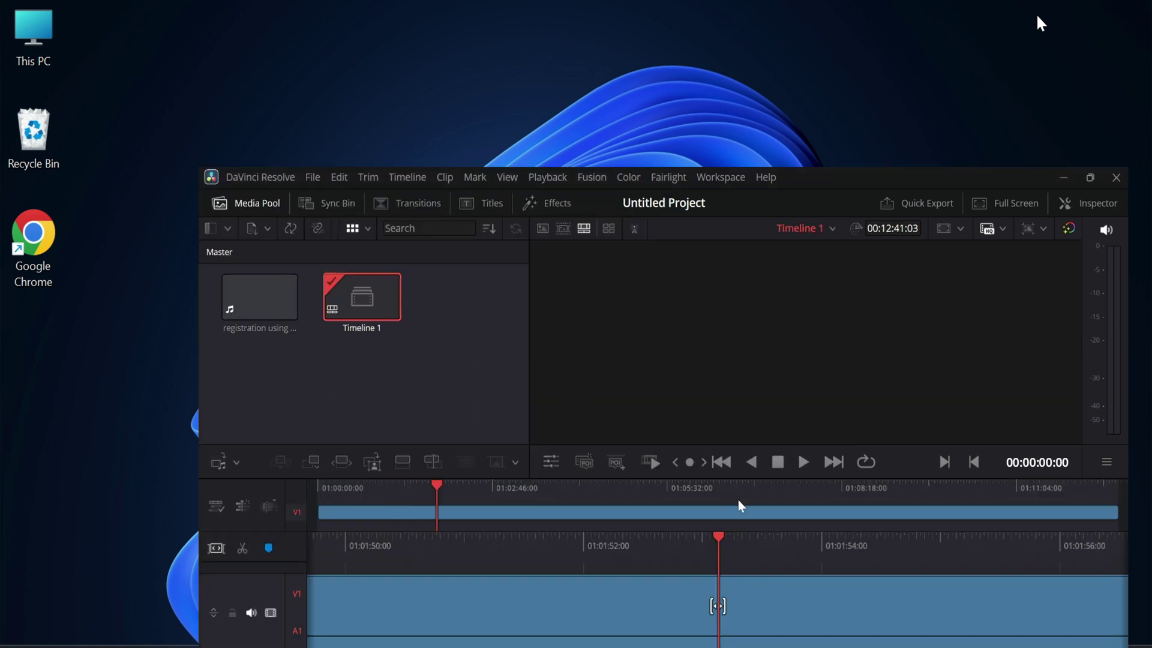
scroll(597, 623, up, 4)
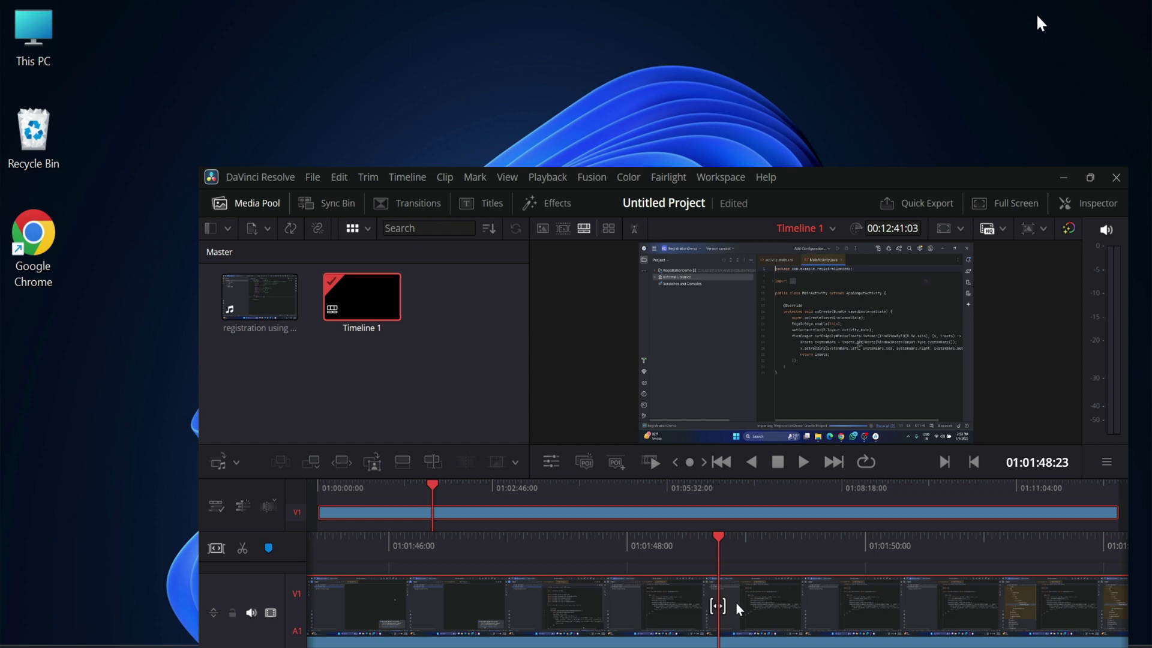
click(243, 548)
right_click(774, 600)
click(760, 606)
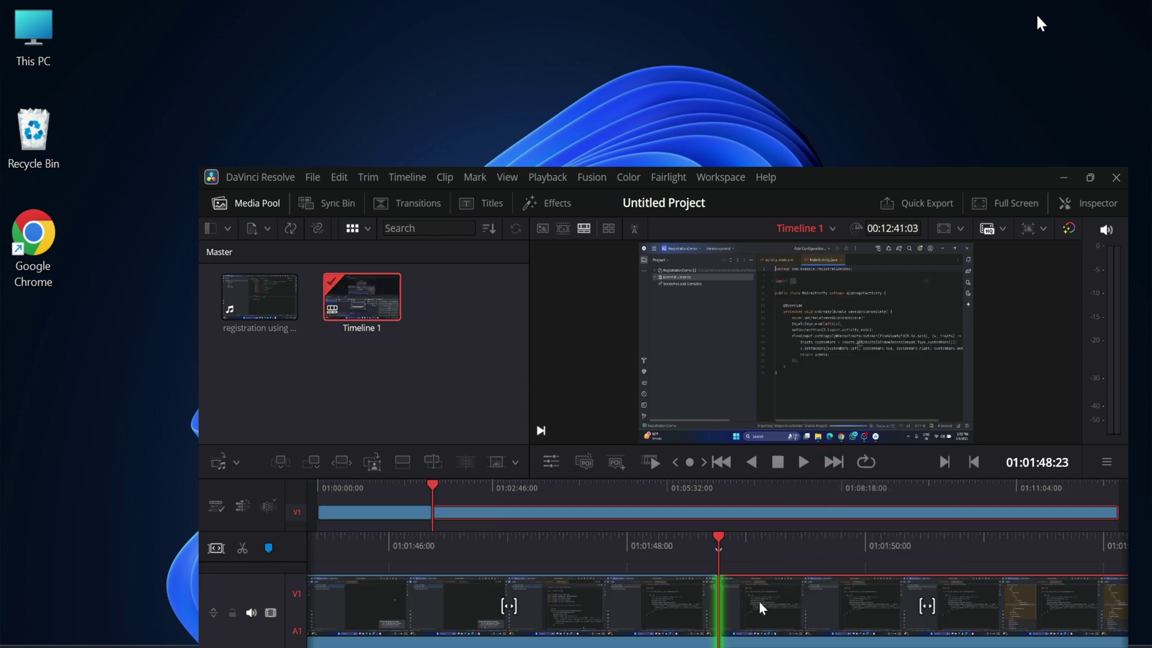
key(Delete)
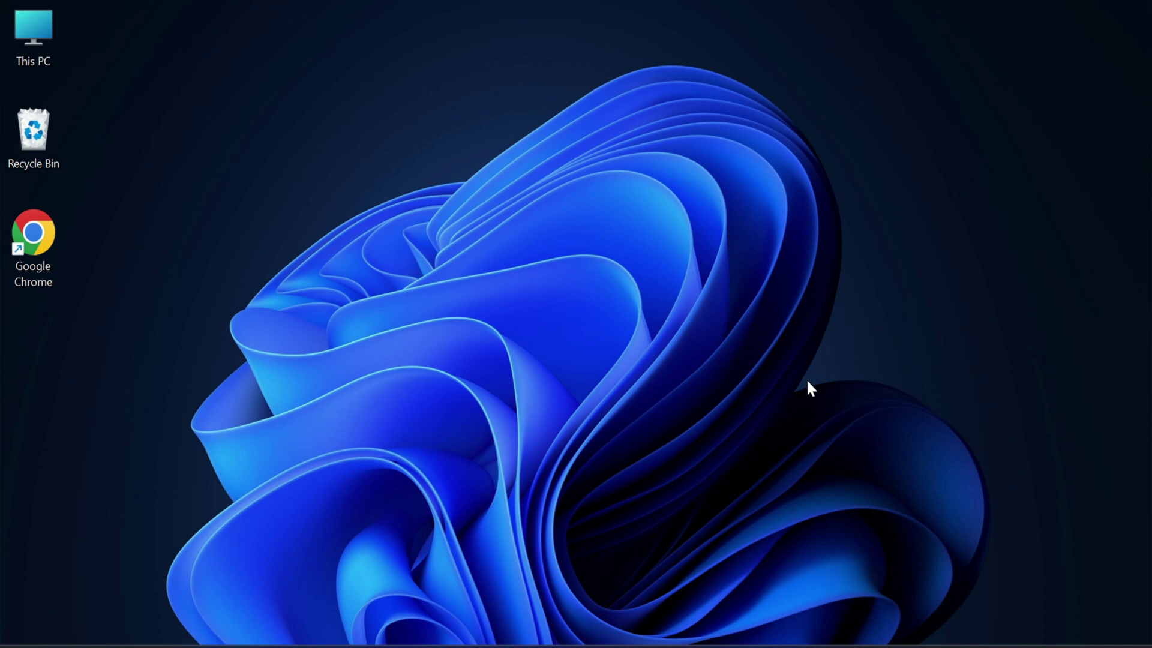
Step: In Chrome, search Google for 'davinci resolve download' using the suggestion
click(738, 645)
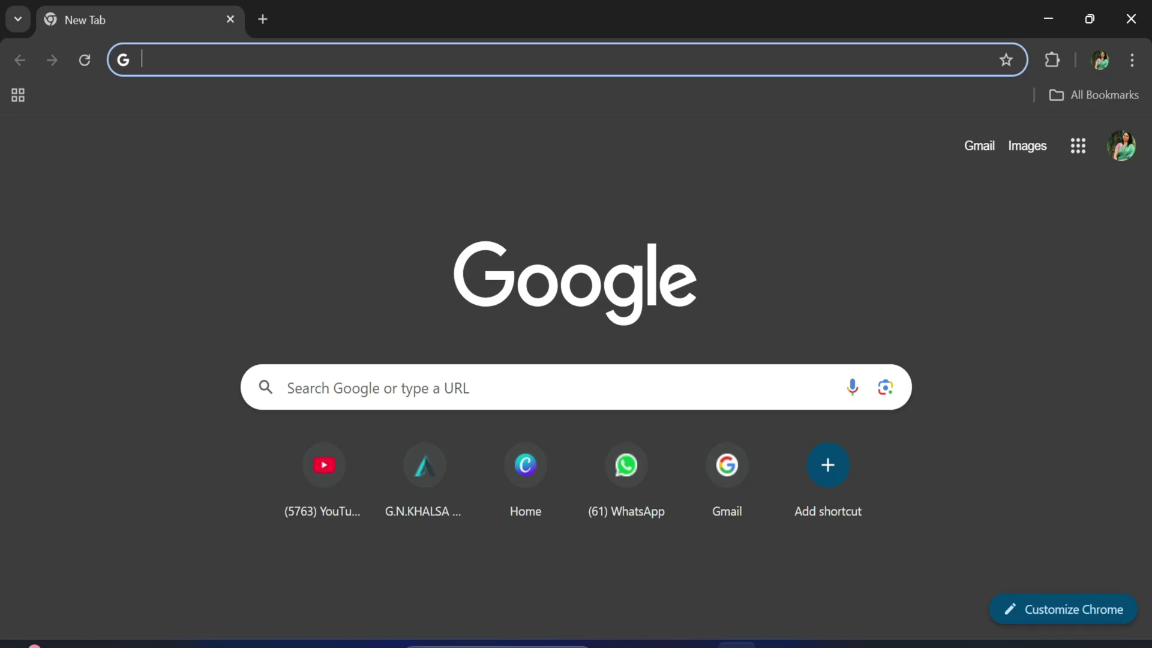
click(288, 387)
text(davinci resolve download)
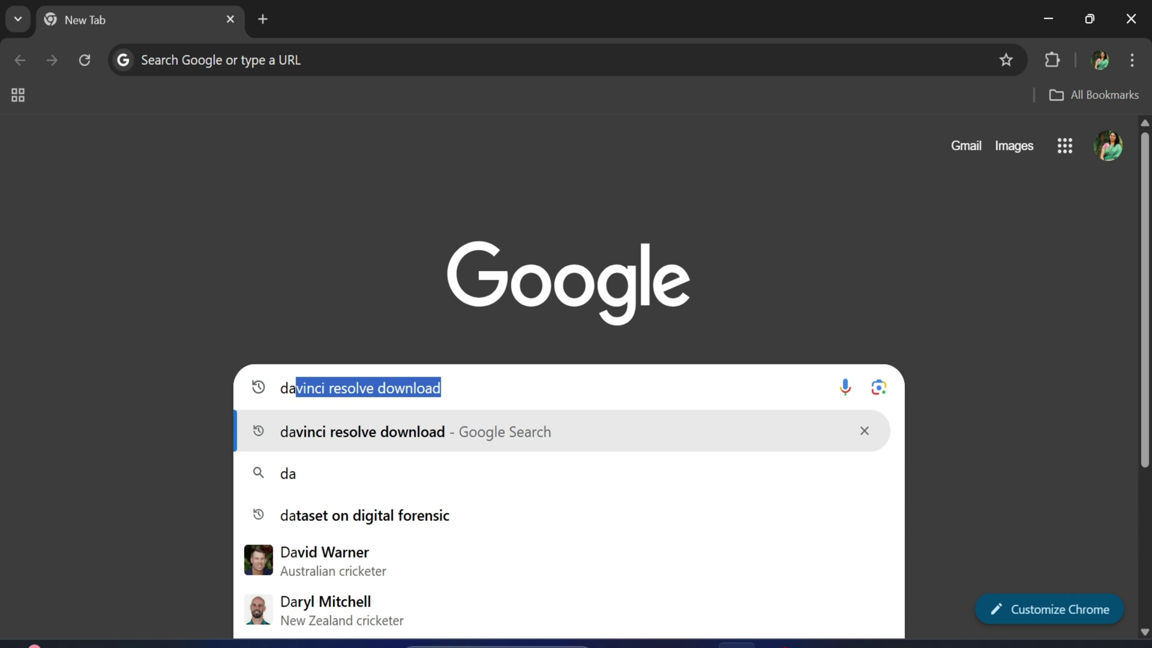
key(Return)
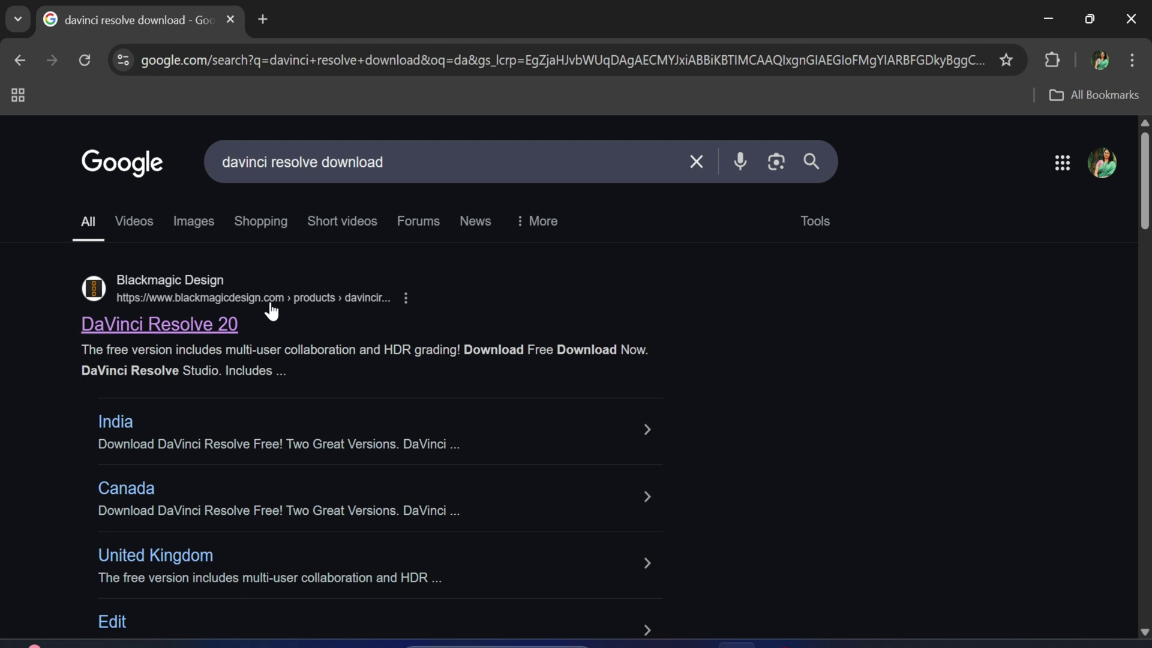
Step: Open the official DaVinci Resolve 20 page and bring up its Free Download Now choices
click(195, 326)
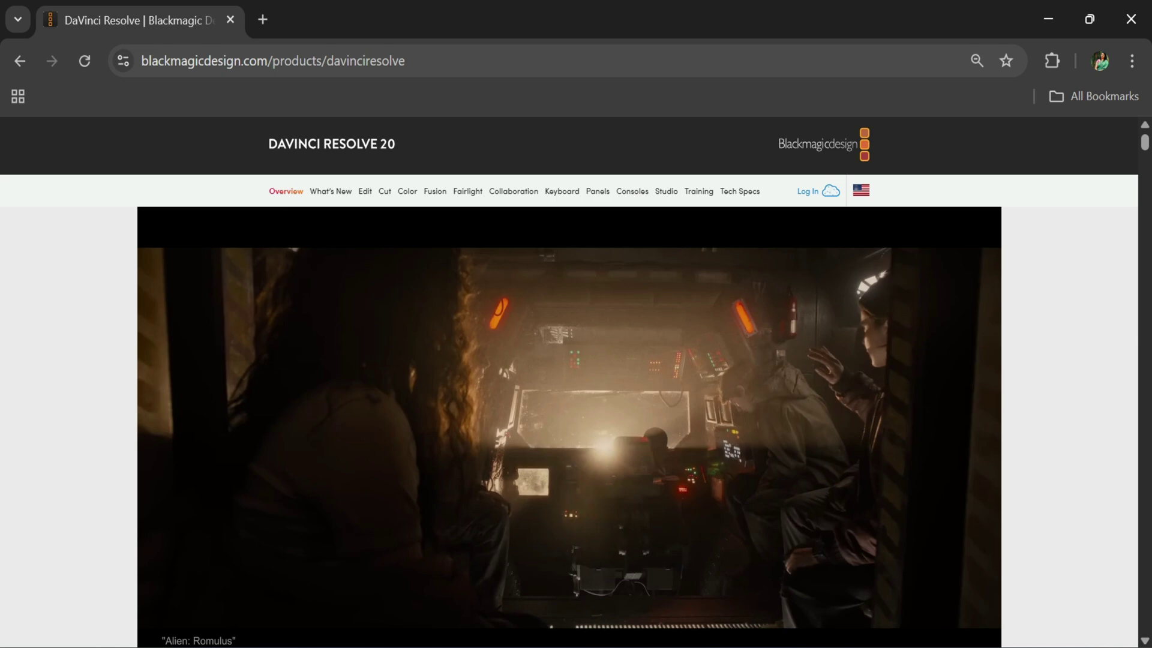
key(ctrl+l)
scroll(532, 419, down, 7)
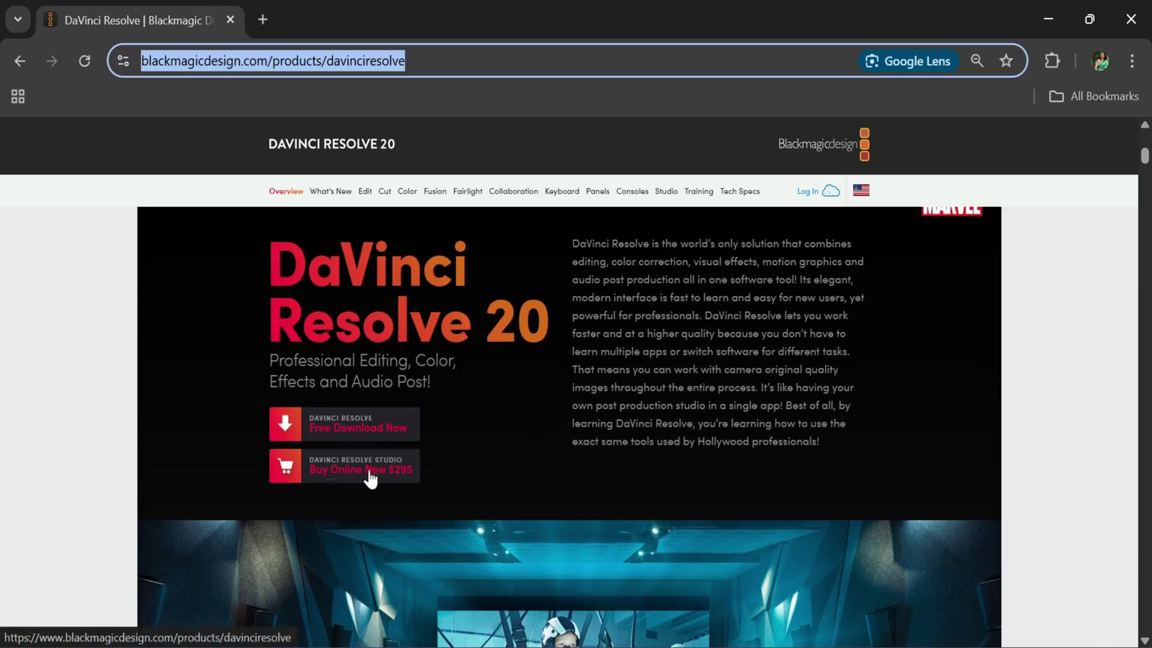
click(360, 428)
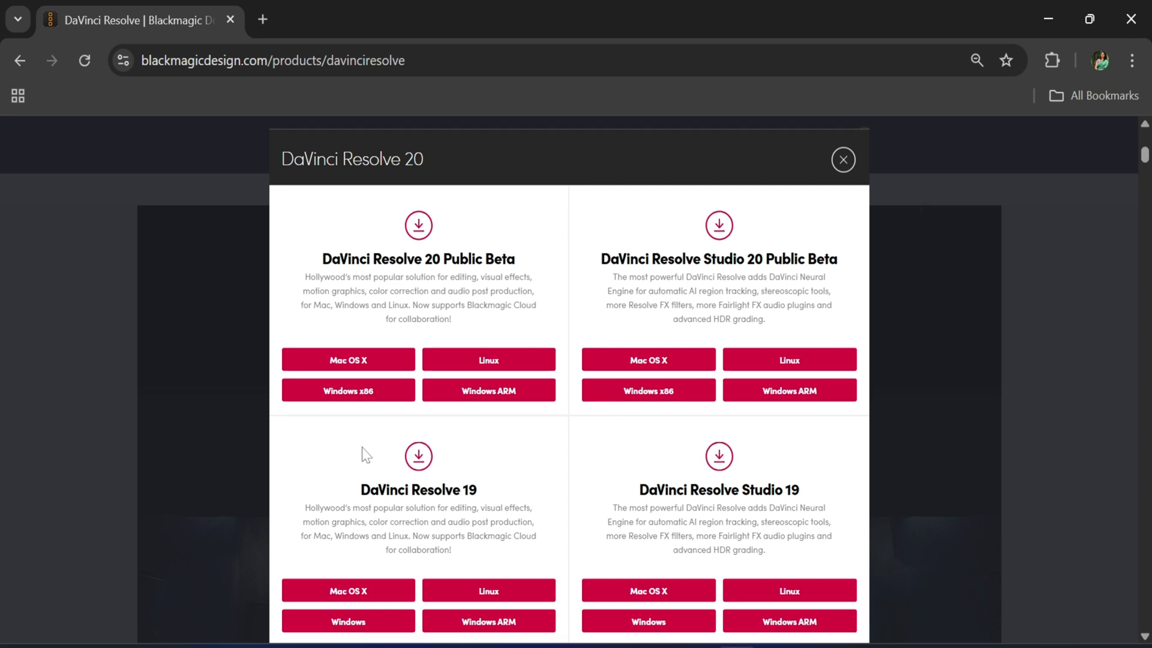
Step: Choose the DaVinci Resolve 19 Windows download and start filling in the registration form
click(379, 628)
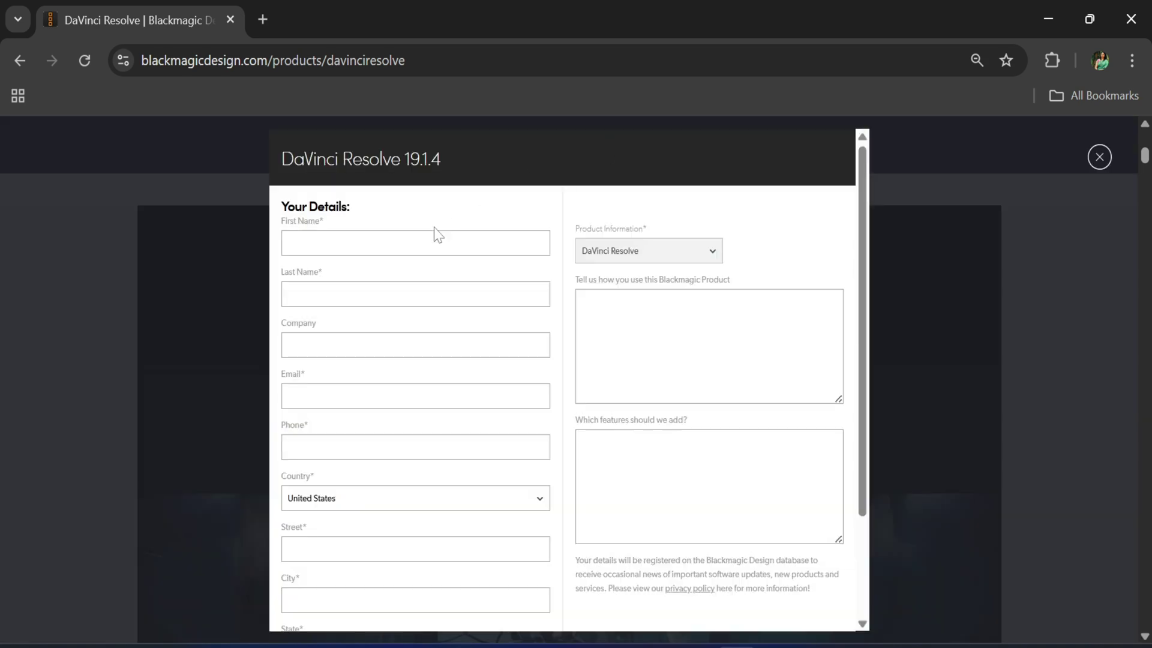
click(435, 241)
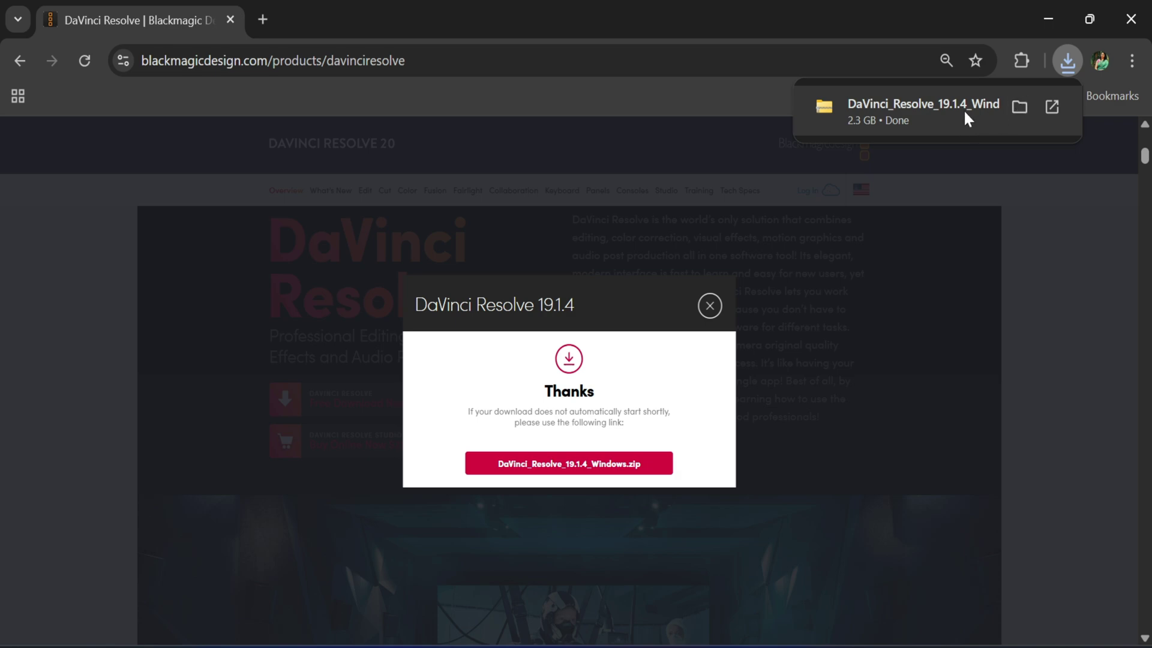
Step: Extract the downloaded DaVinci Resolve 19.1.4 zip into the Downloads folder
click(965, 112)
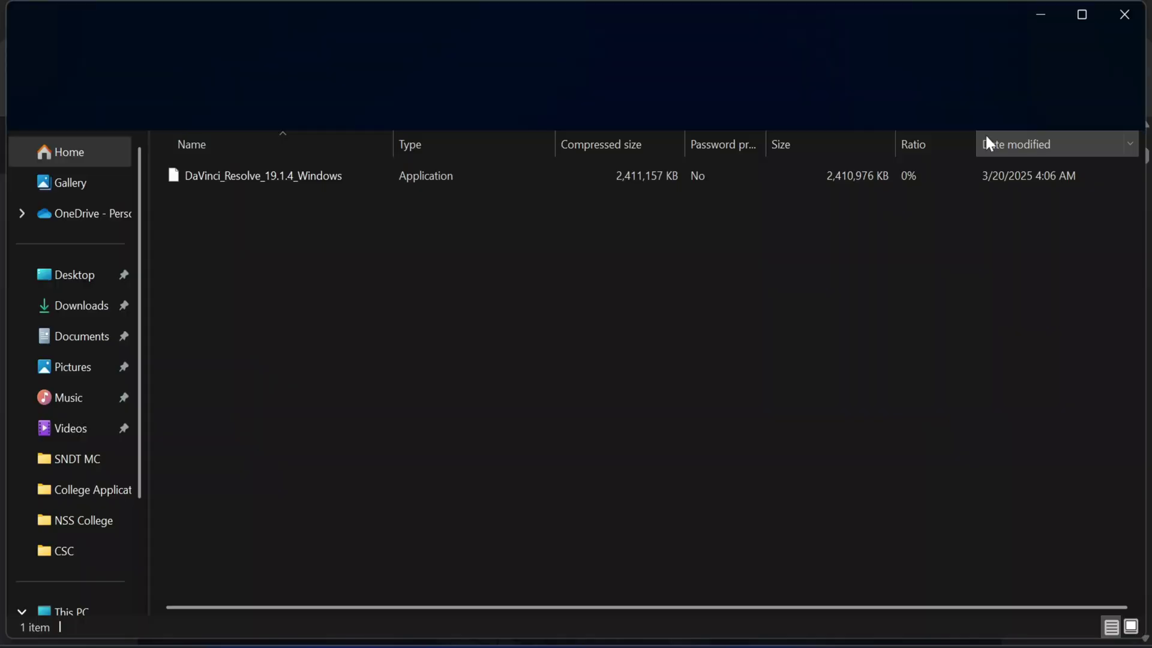
mouse_move(1070, 10)
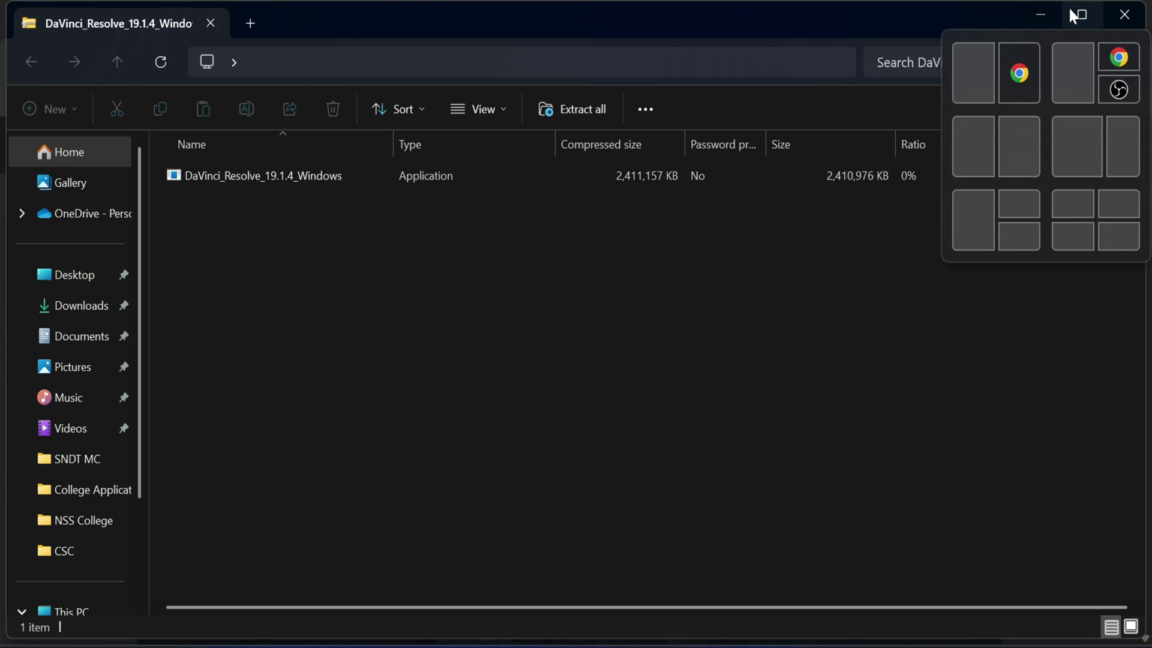
click(1079, 17)
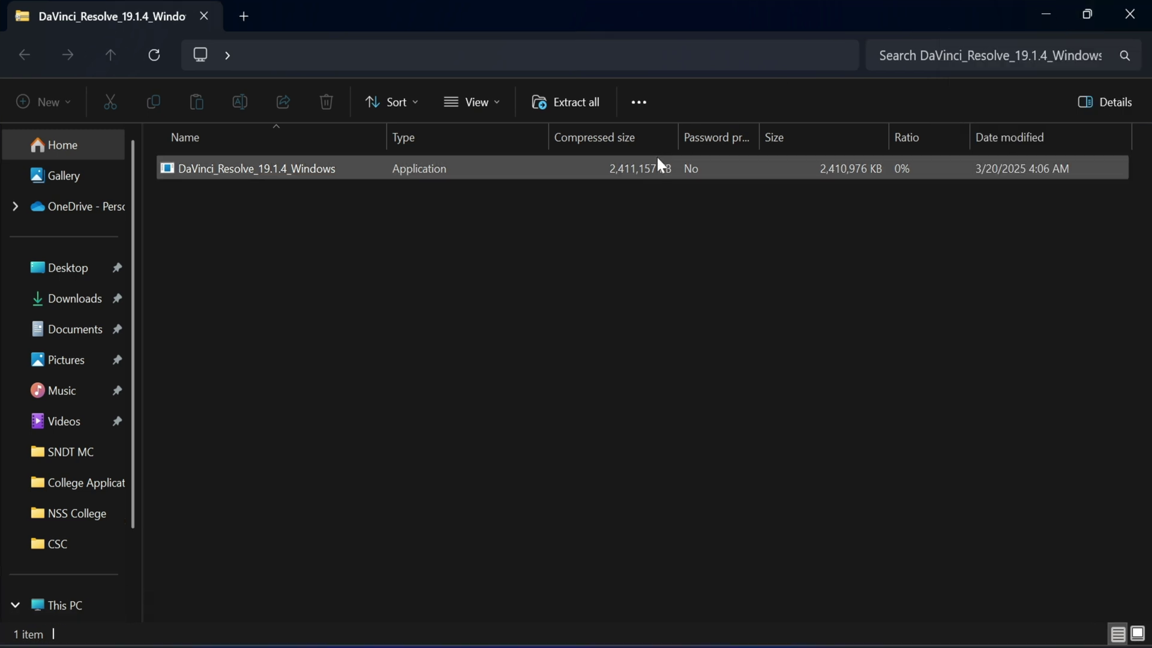
click(333, 170)
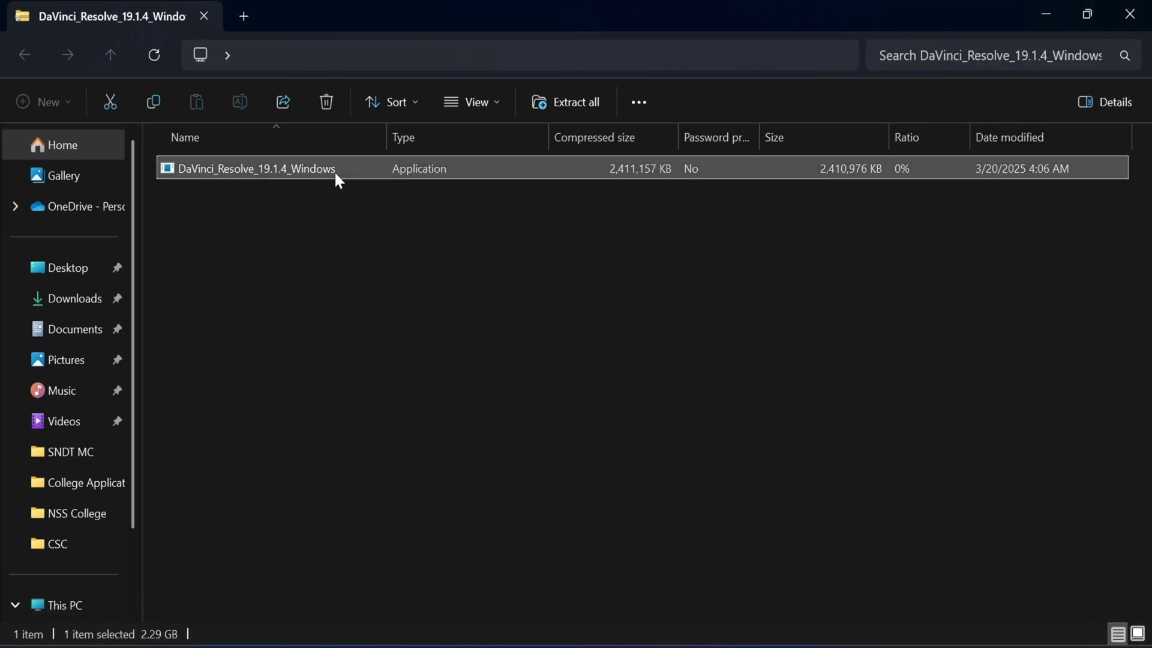
click(557, 102)
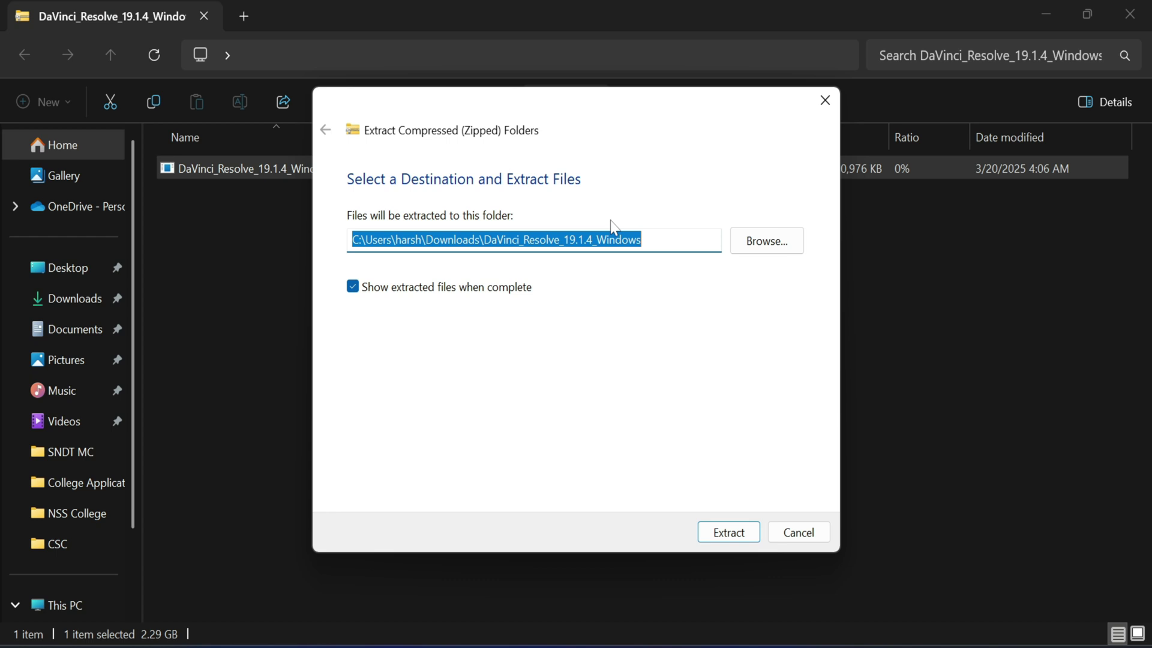
click(729, 533)
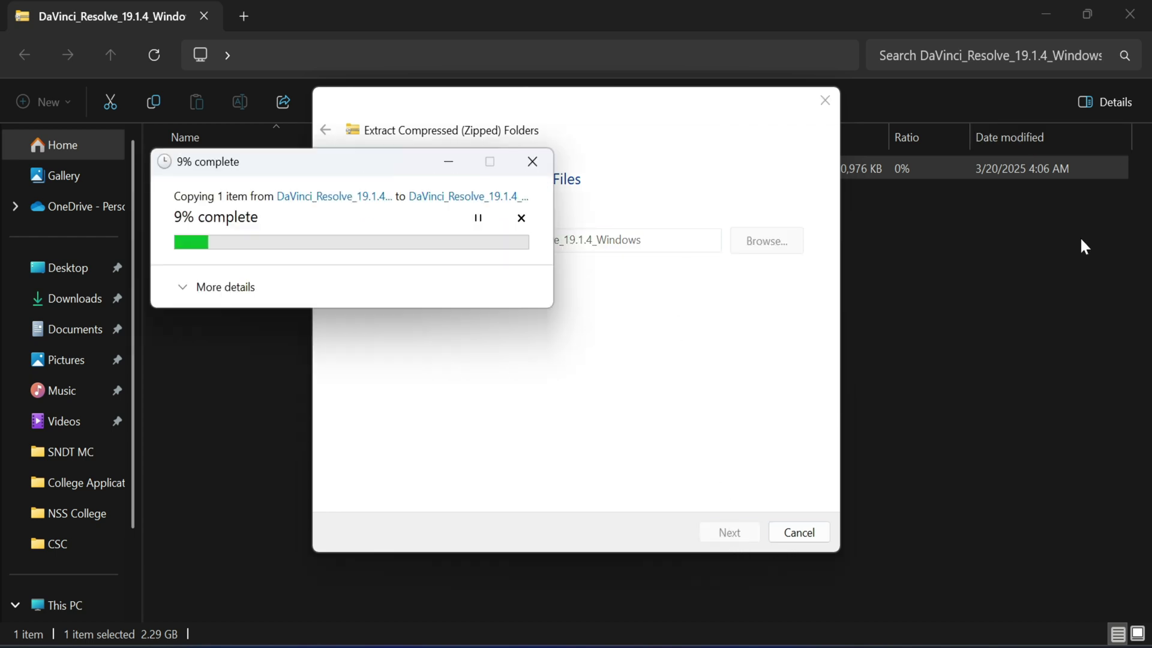
Step: Close the zip window and the browser, then select the extracted installer in Downloads
click(1131, 16)
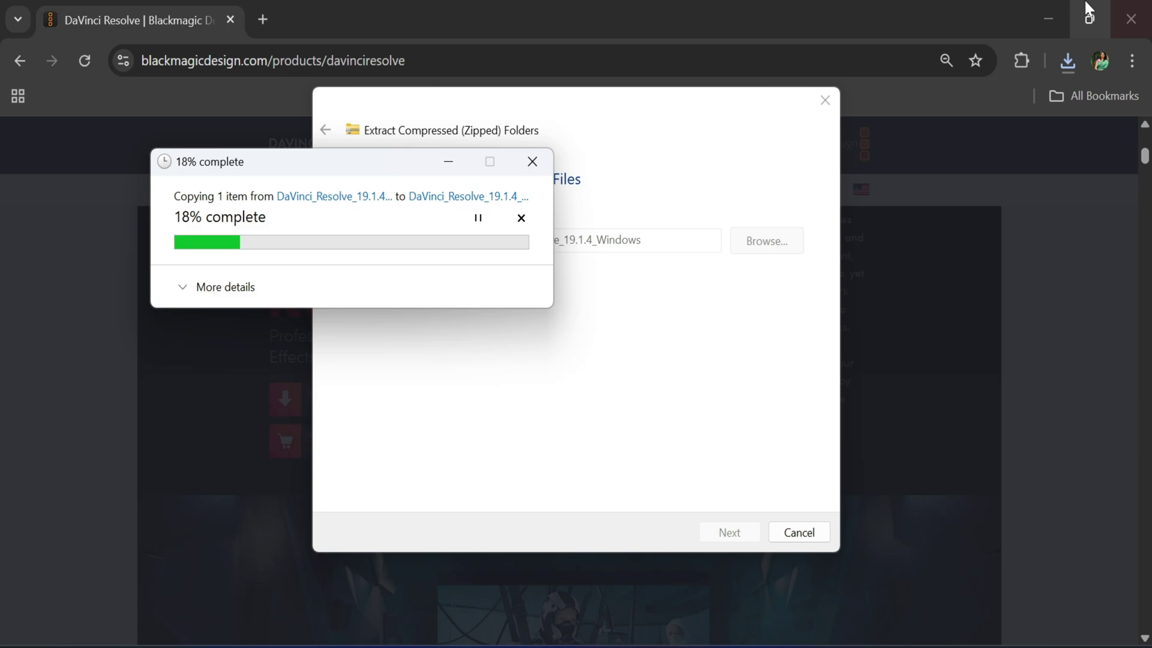
click(1048, 19)
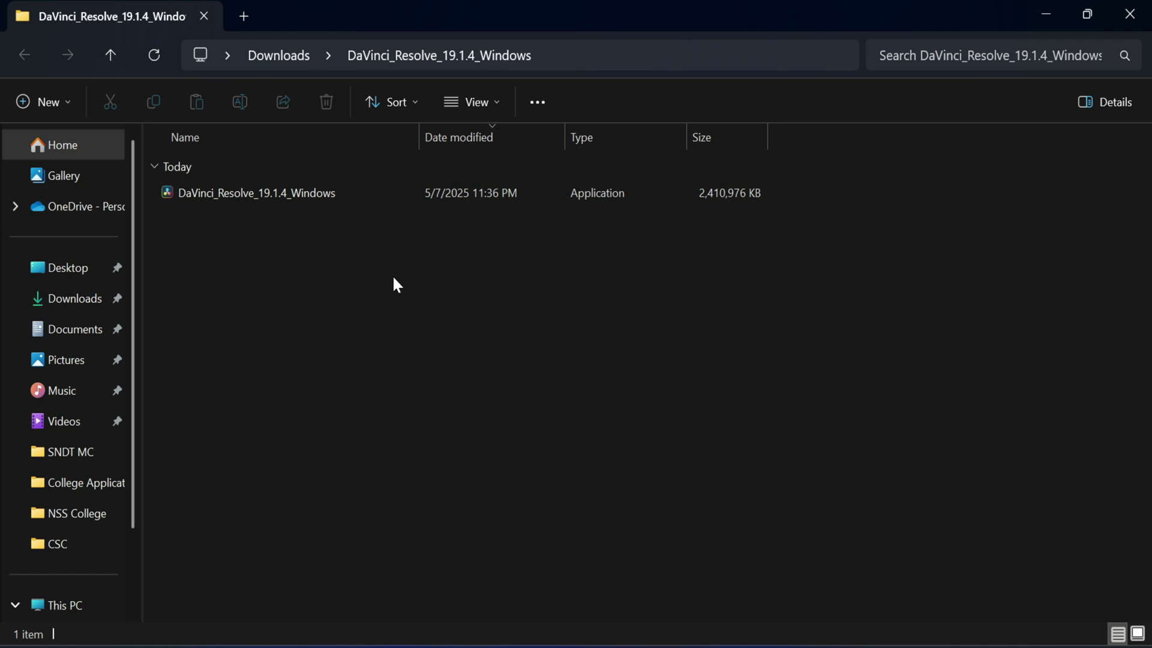
click(340, 193)
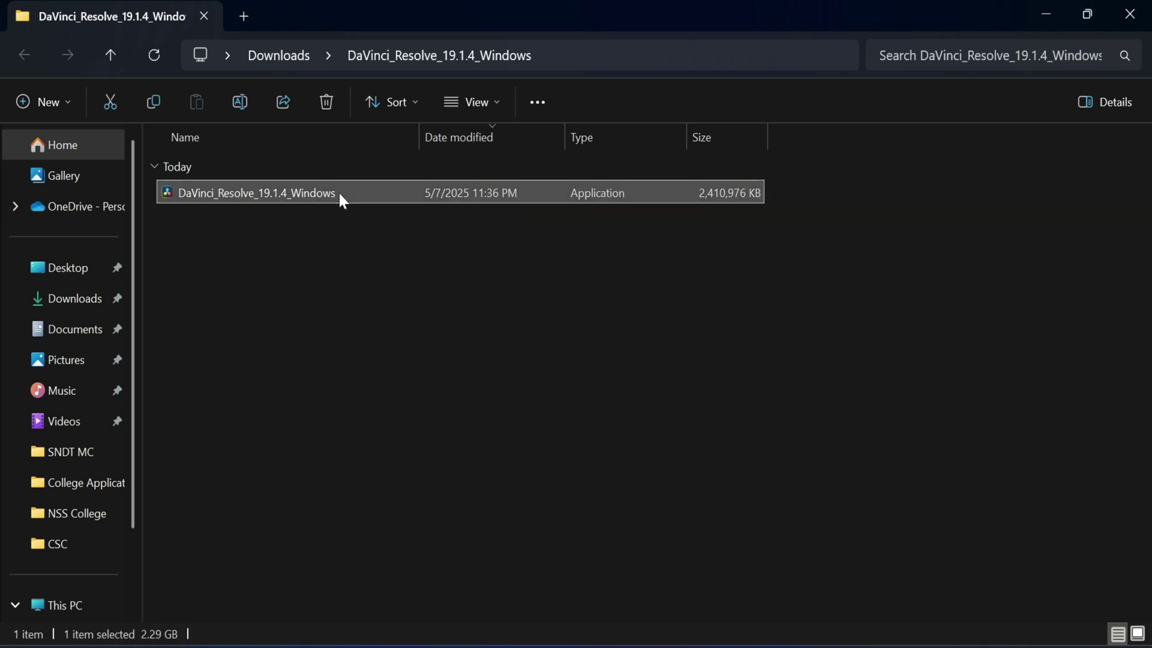
Step: Launch the extracted DaVinci Resolve installer and install its required prerequisite components
double_click(338, 191)
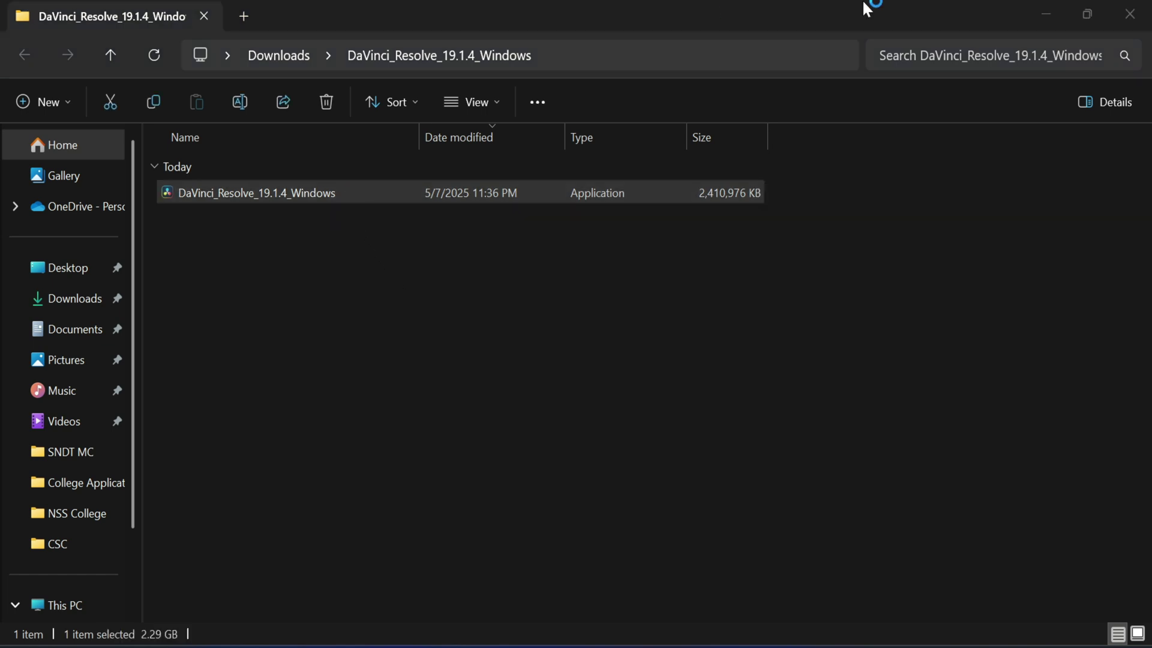
click(1134, 24)
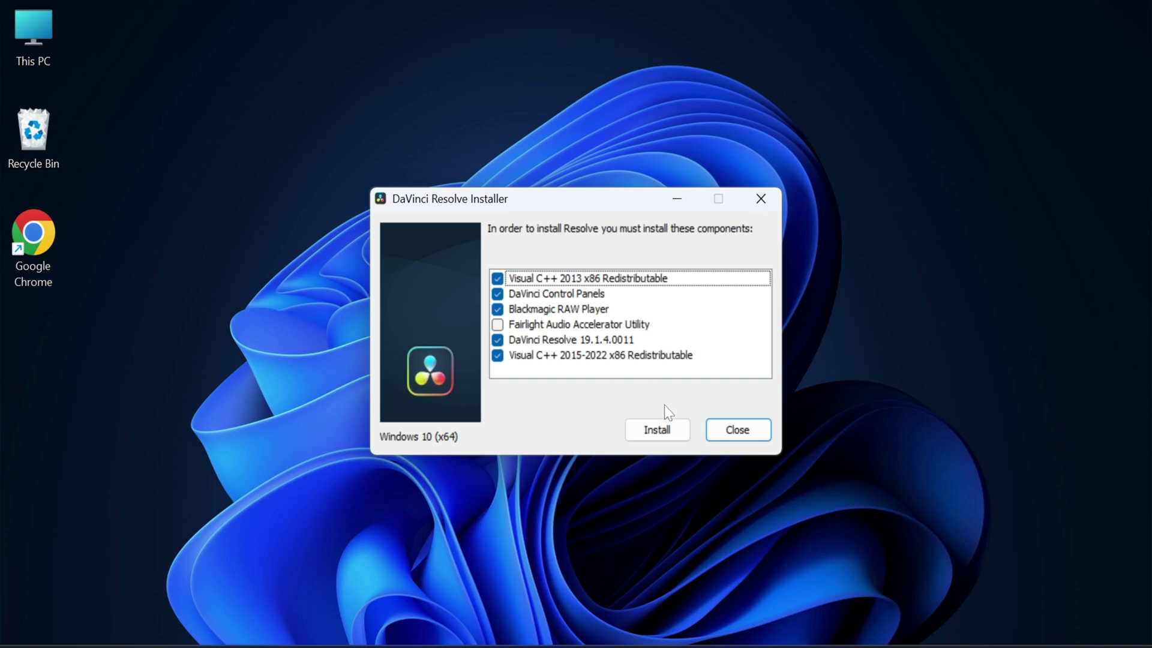
click(657, 431)
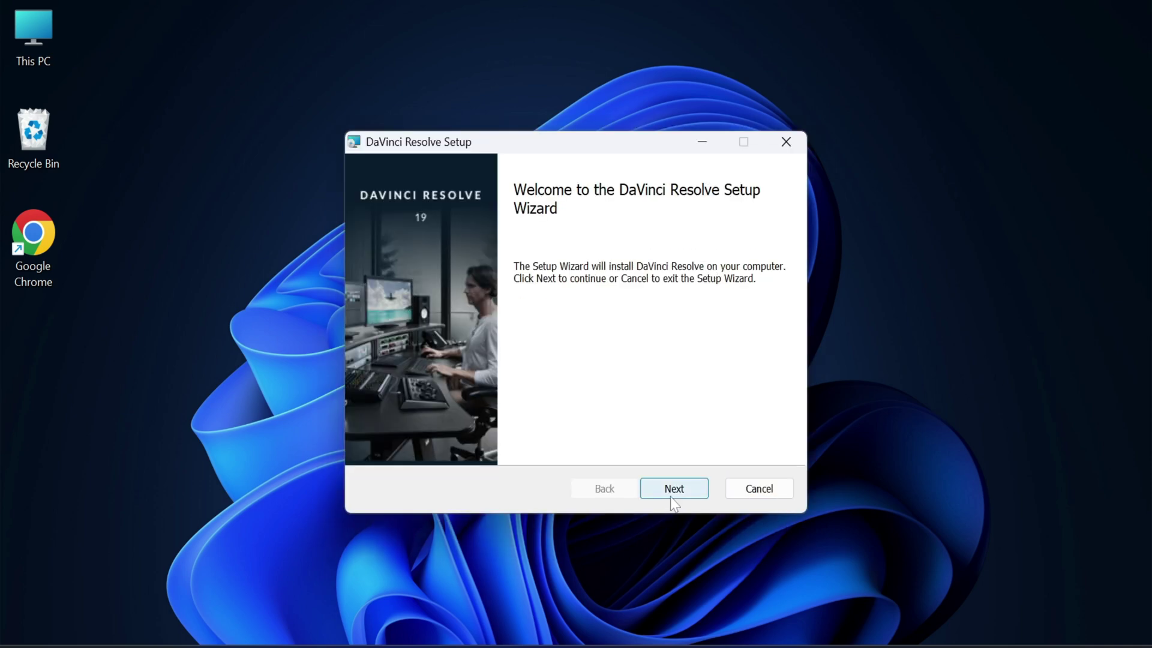
Step: Accept the licence, keep the default Program Files install folder, install DaVinci Resolve, and finish
click(673, 497)
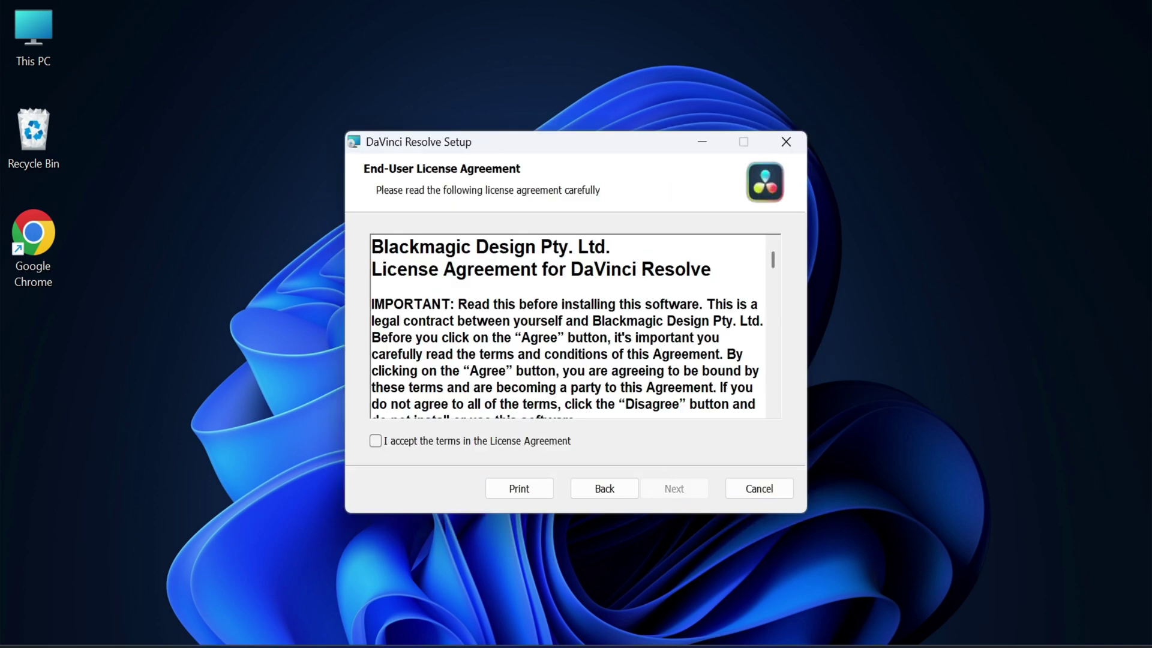
click(446, 444)
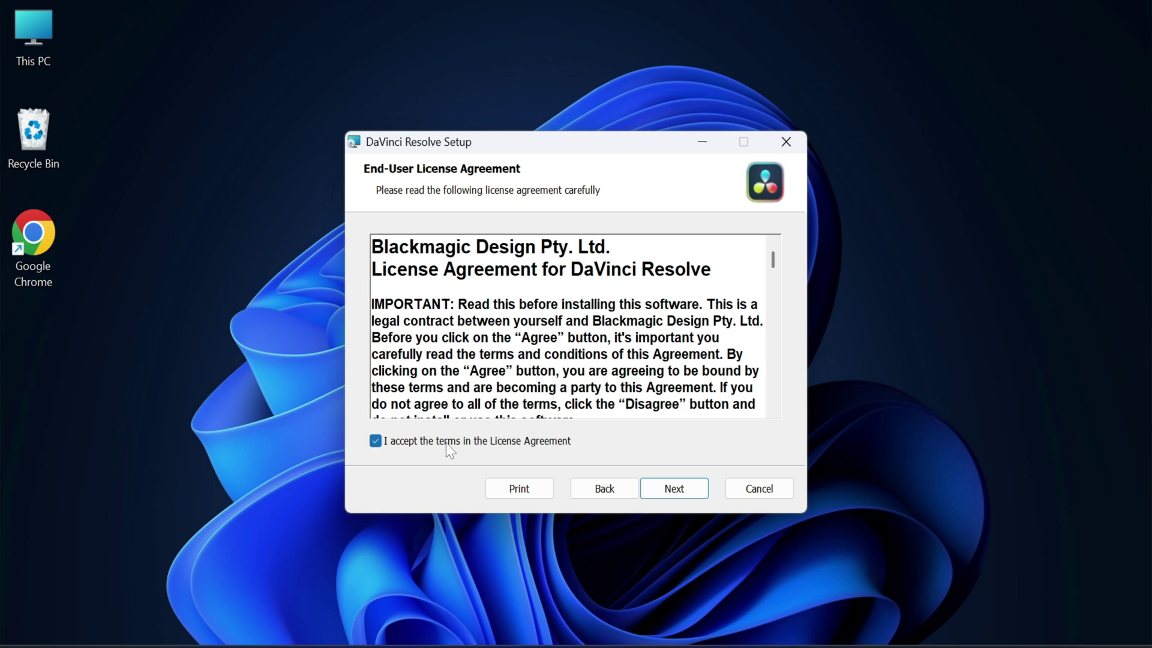
click(679, 493)
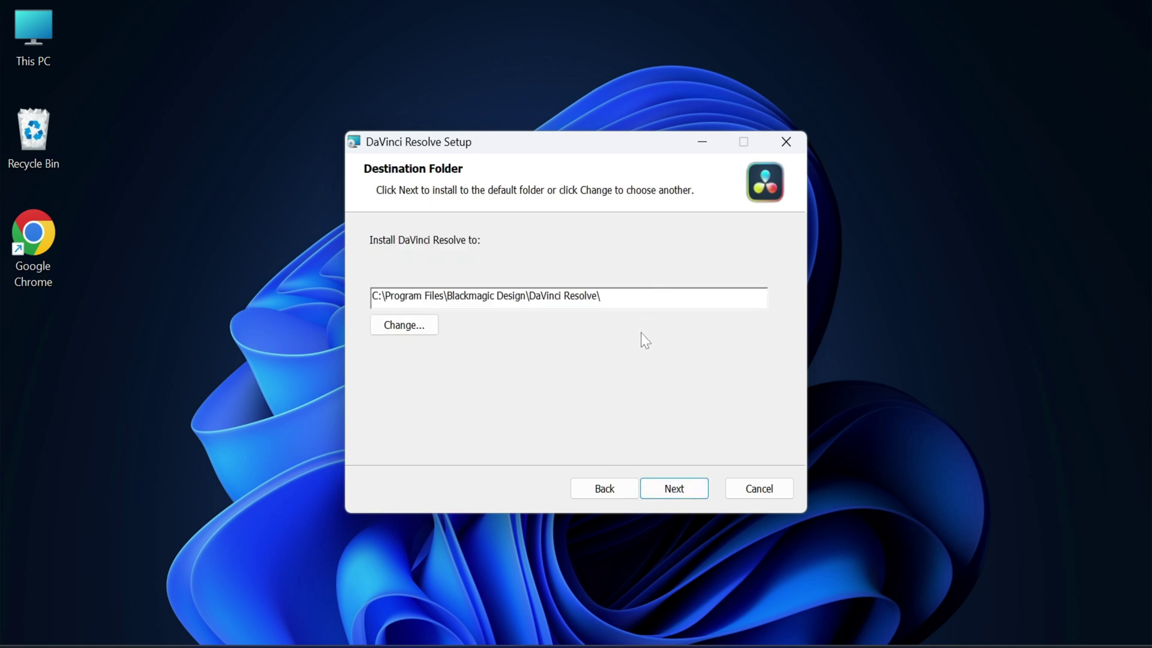
click(669, 486)
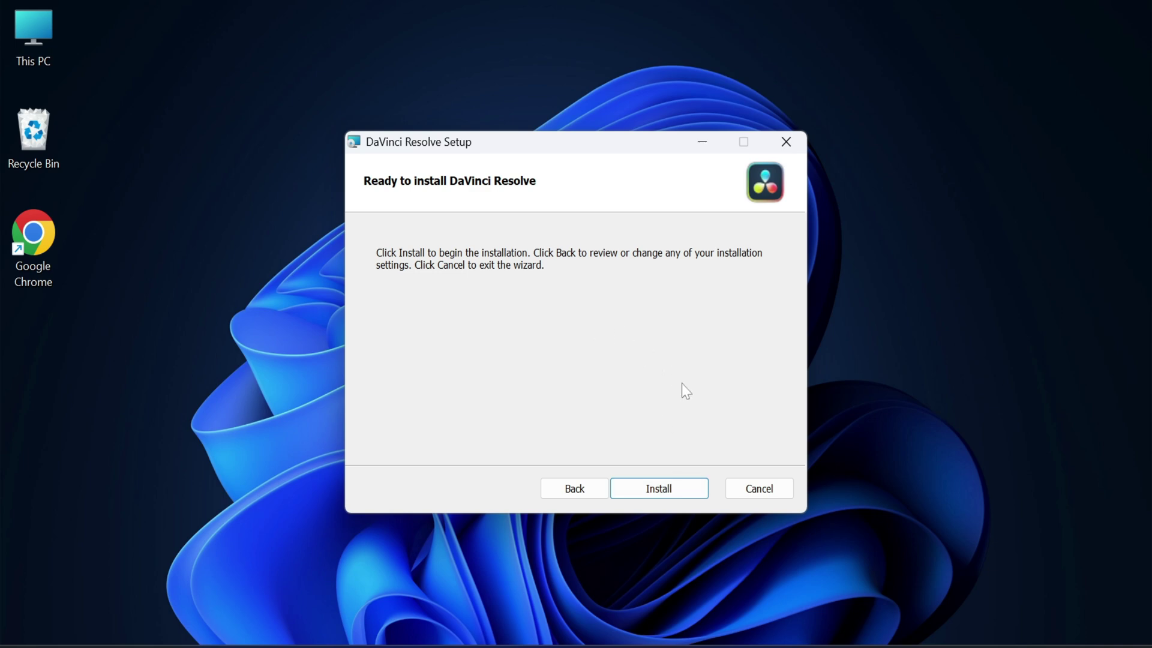
click(659, 489)
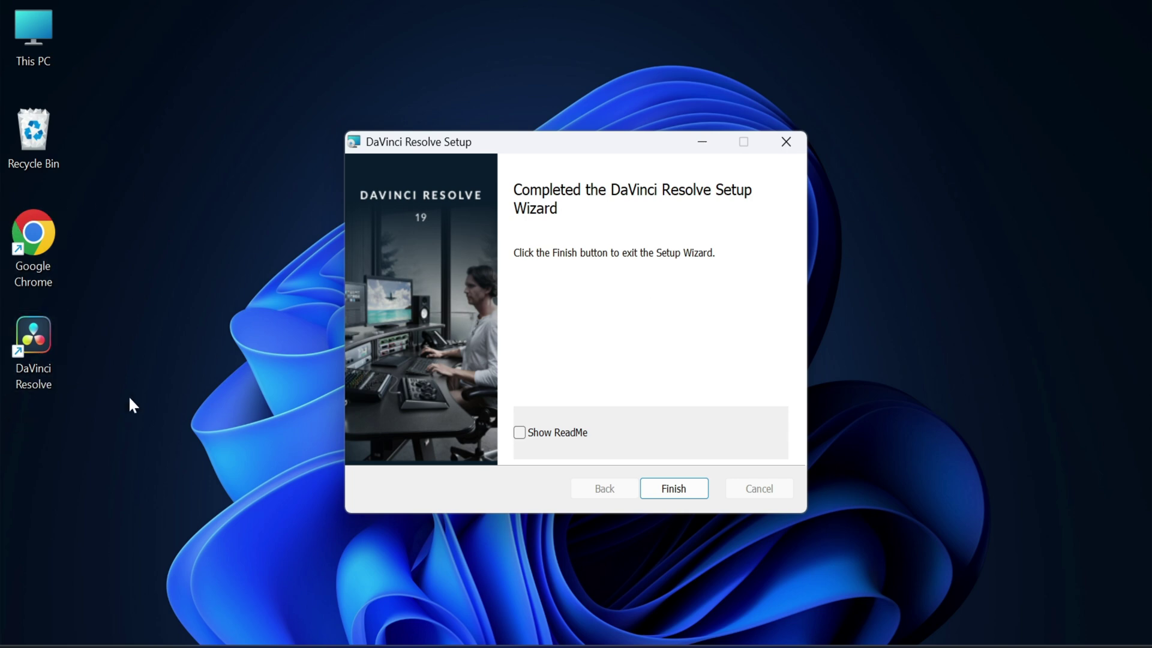
click(660, 499)
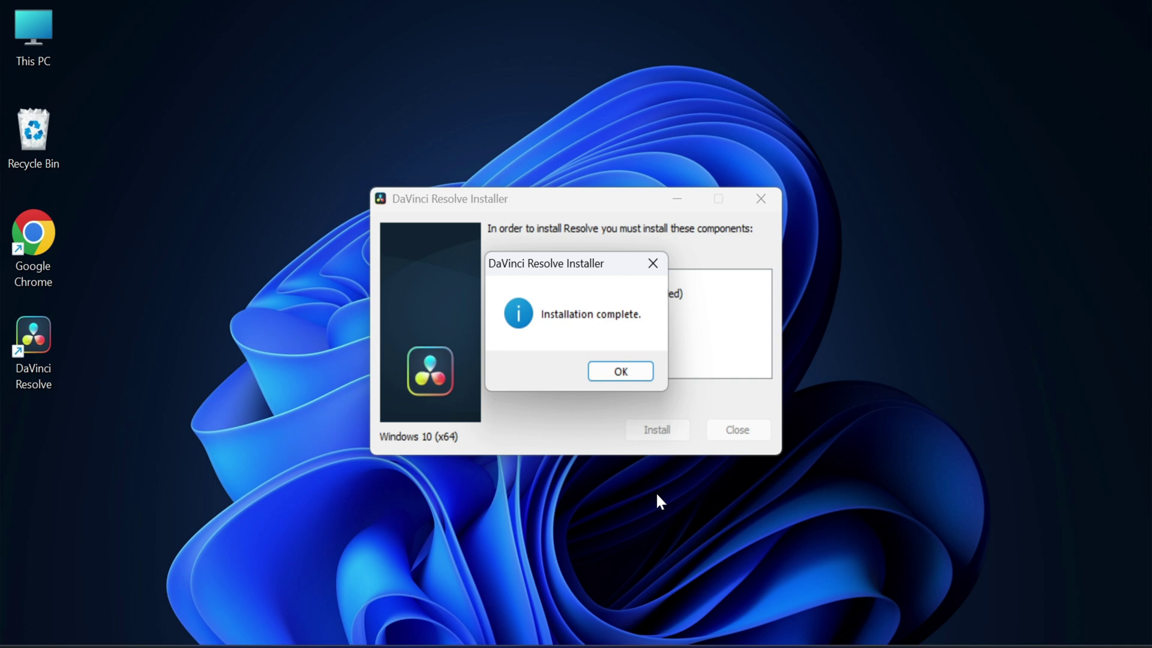
Step: Start the first-run Quick Setup and choose an Ultra HD project
click(627, 376)
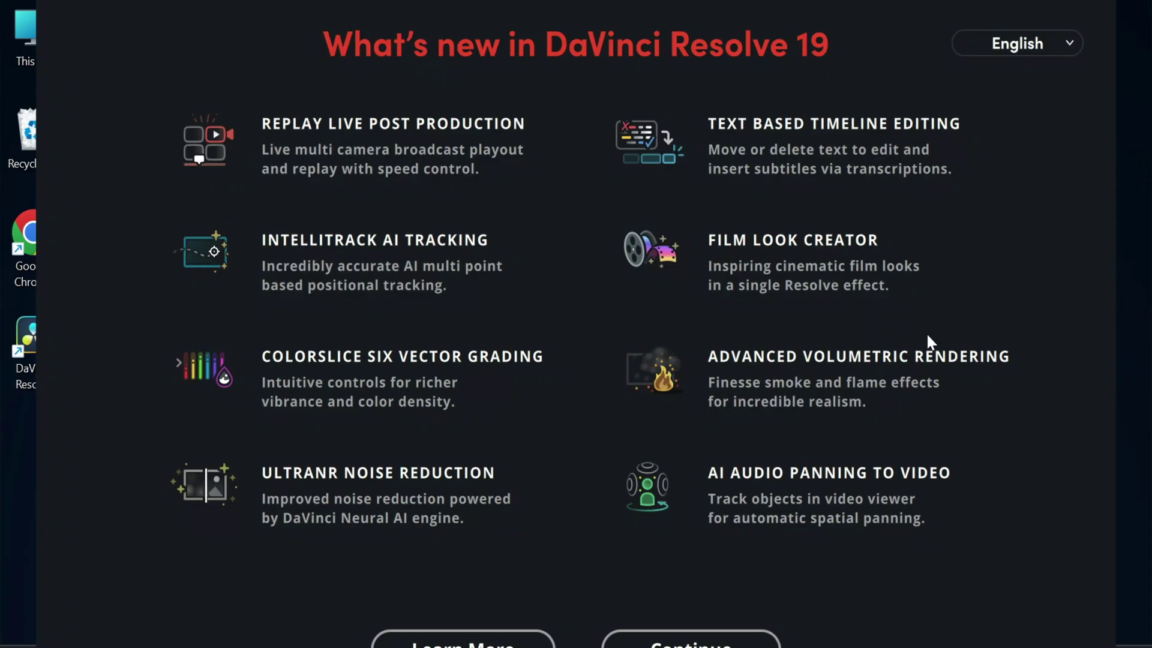
click(690, 639)
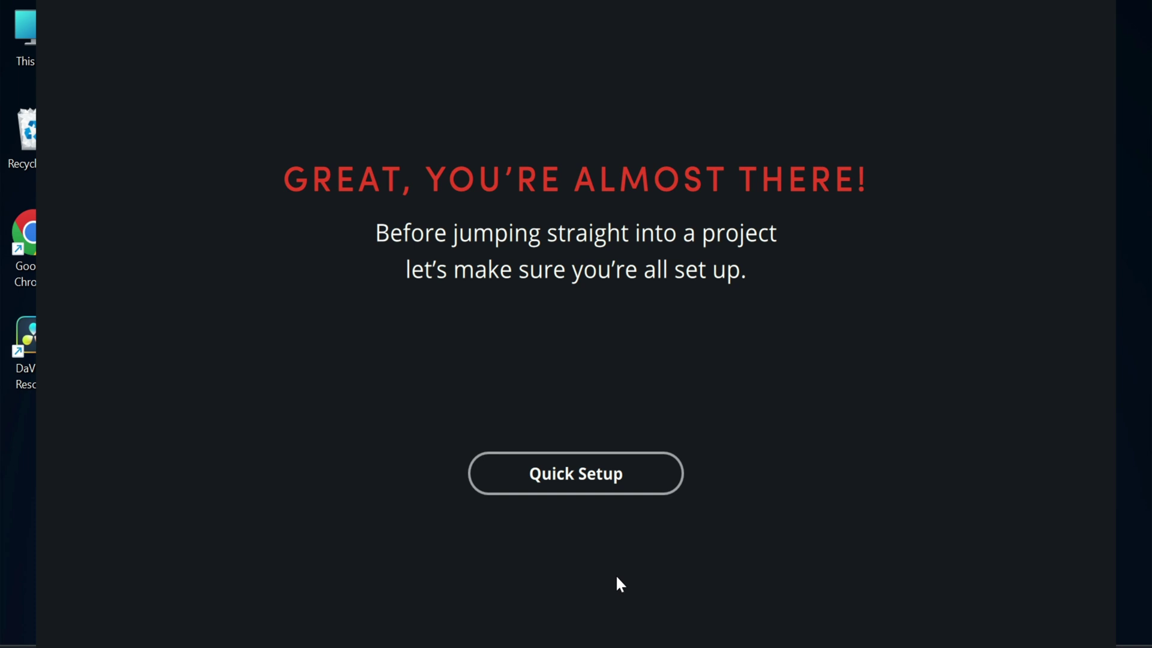
click(646, 479)
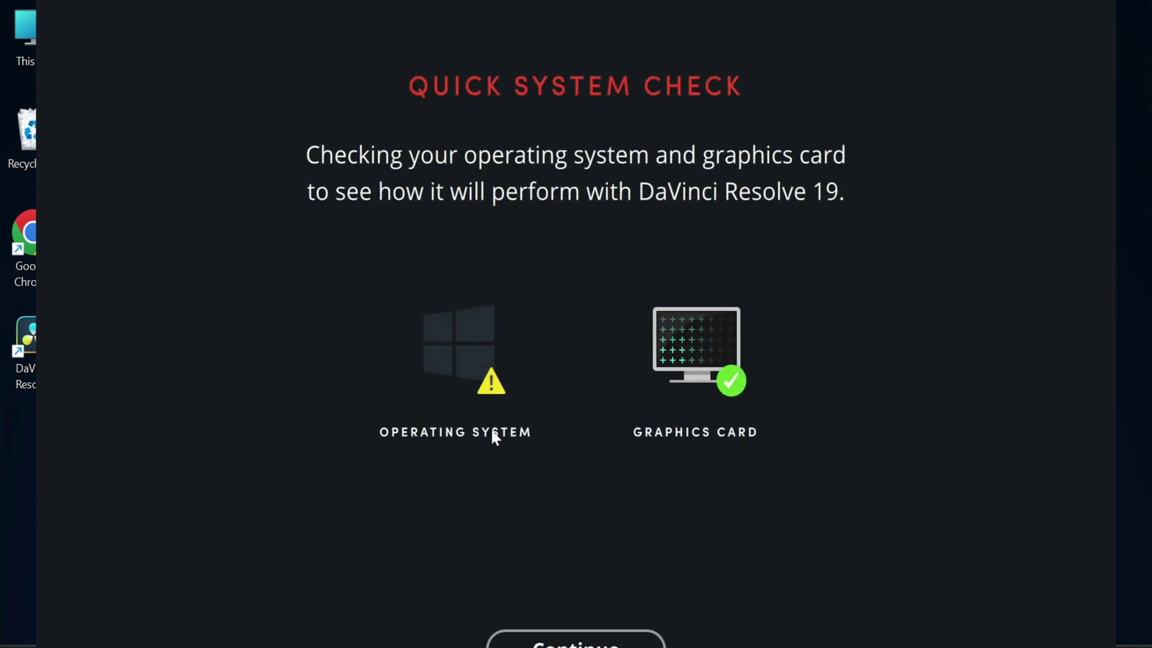
click(576, 639)
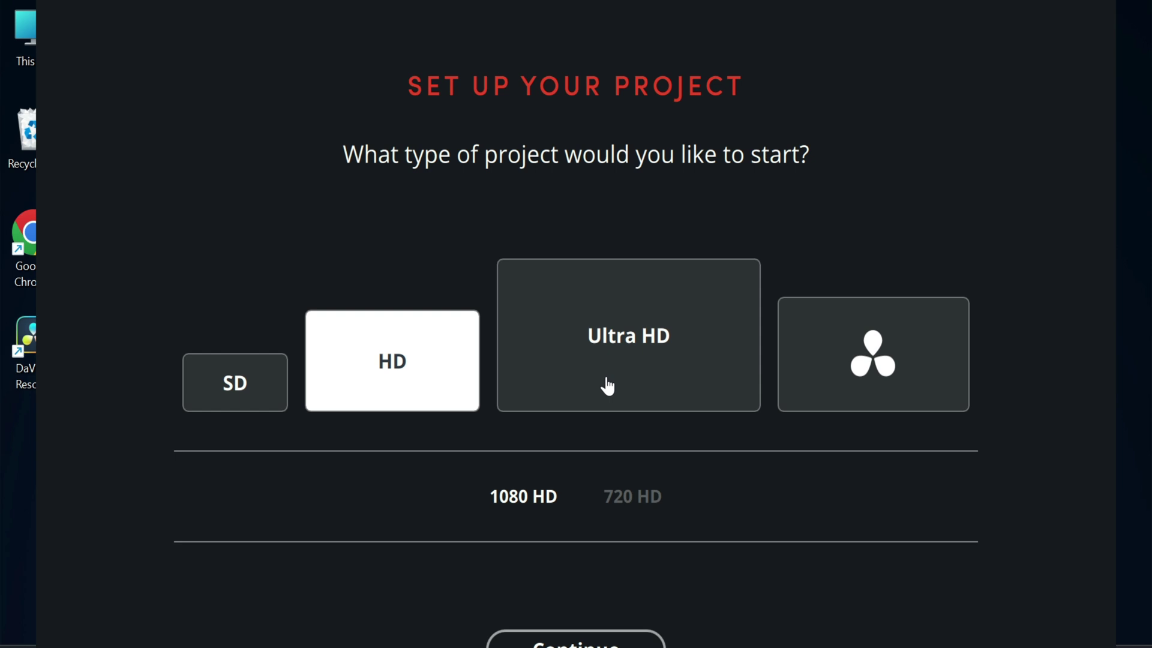
click(516, 350)
click(576, 639)
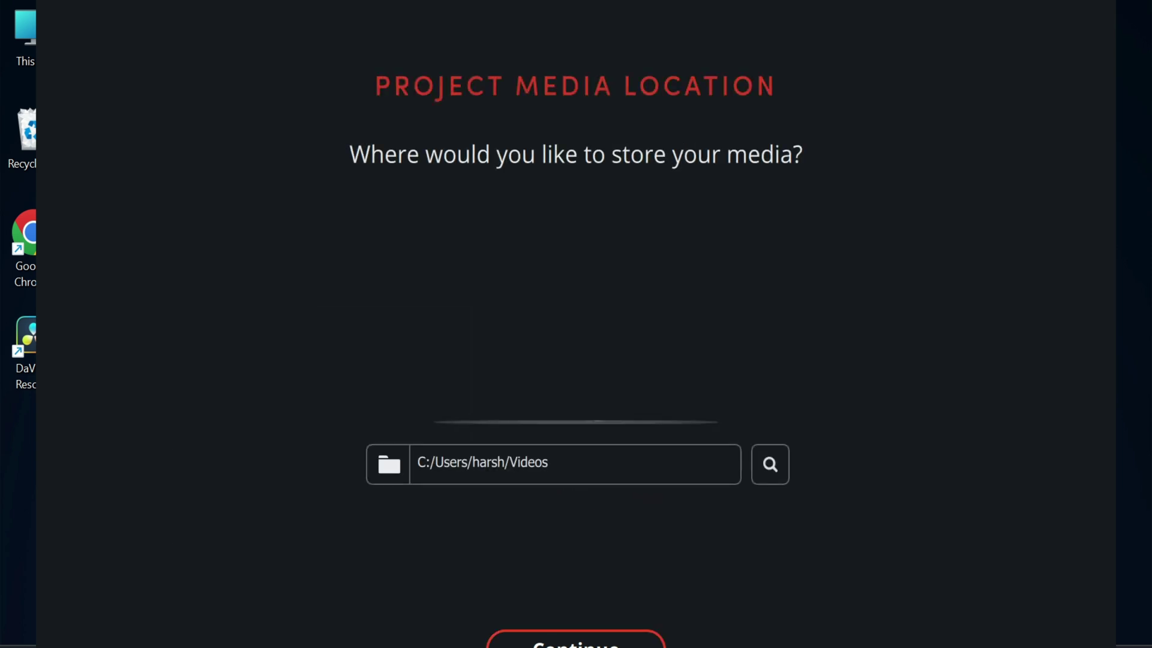
Step: Create a new 'long video' folder in C:\CSC and use it as the media location
click(770, 464)
click(119, 307)
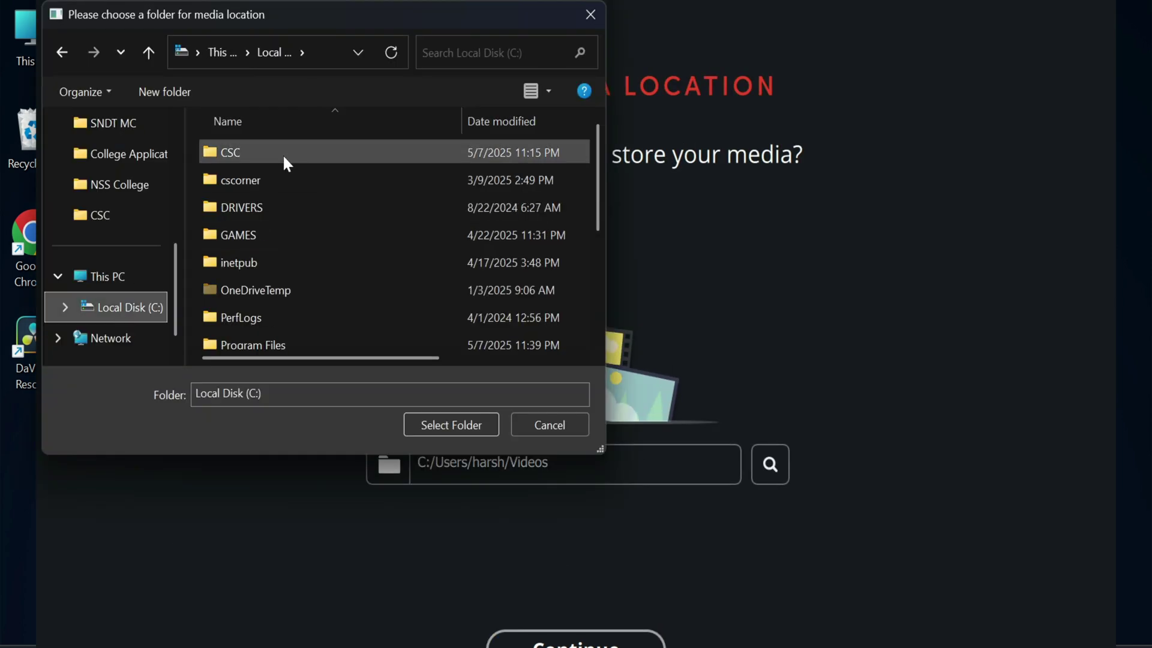
double_click(282, 153)
click(175, 92)
text(long video)
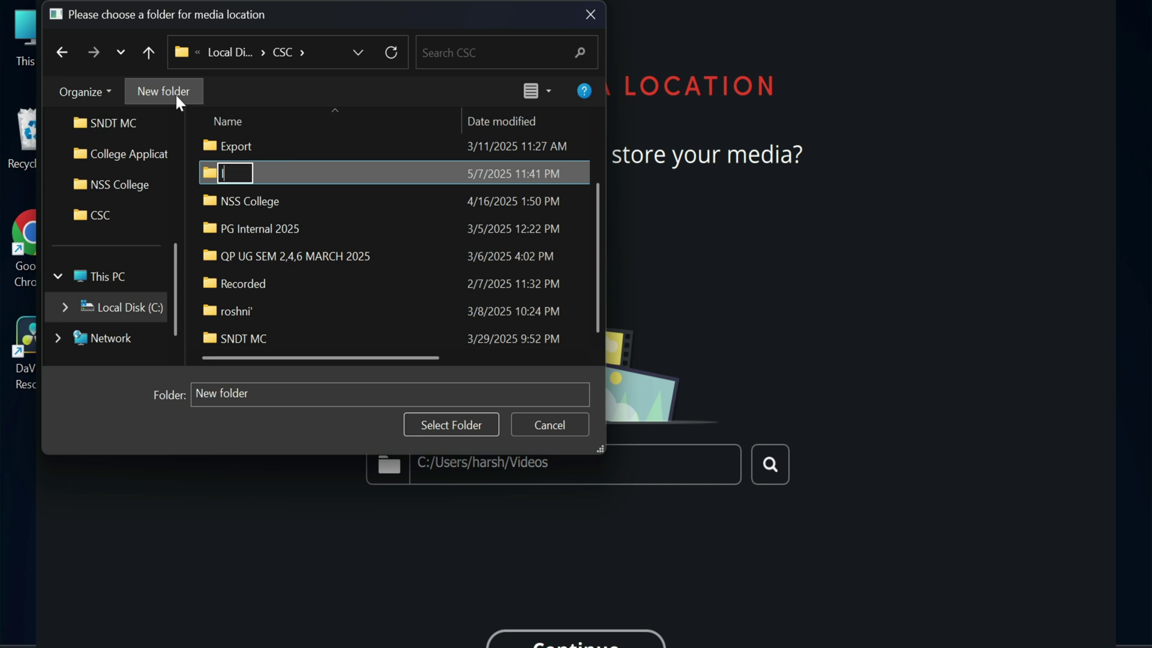
key(Return)
key(Return)
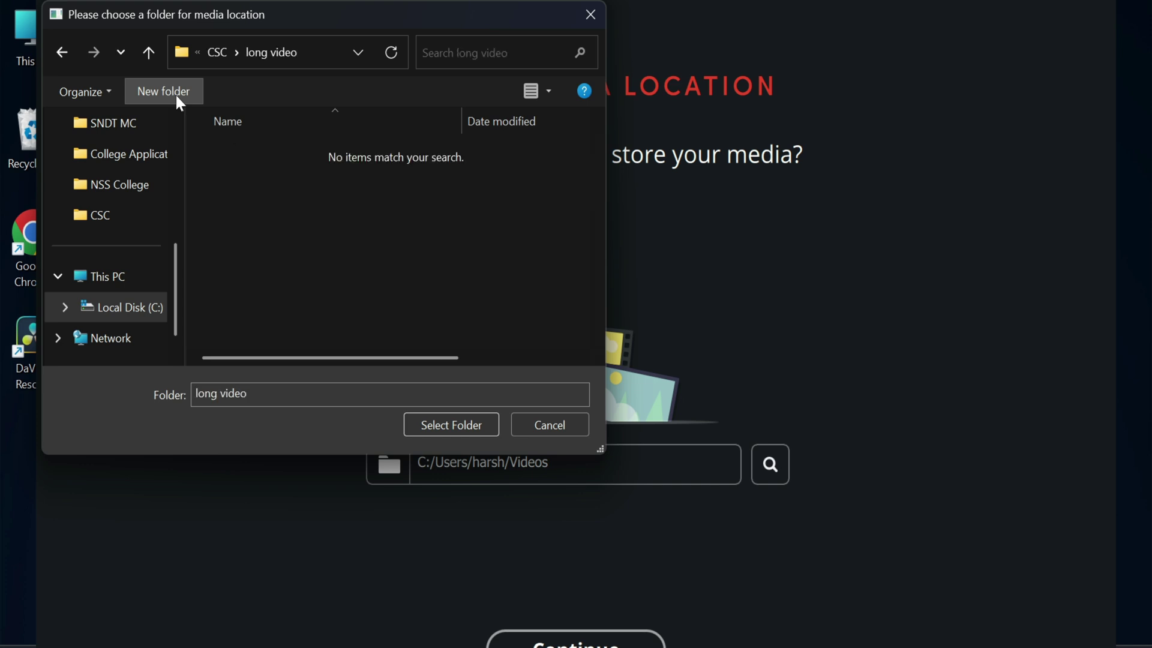
click(450, 420)
Step: Keep the DaVinci Resolve keyboard layout and launch the application
click(619, 640)
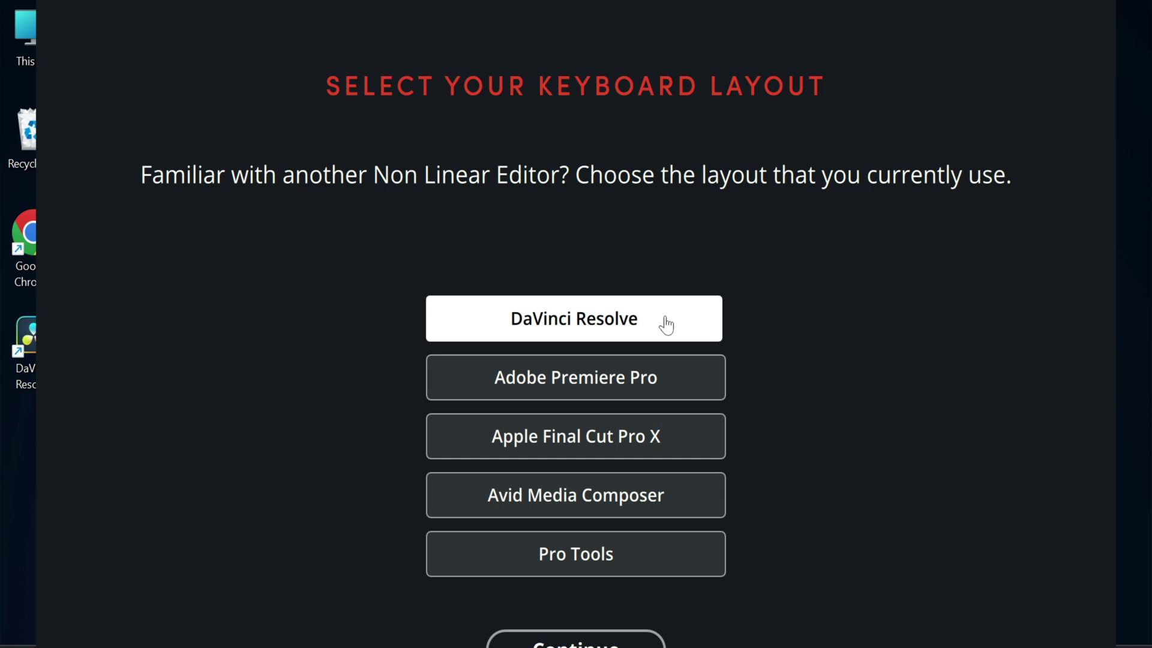
click(558, 641)
click(554, 642)
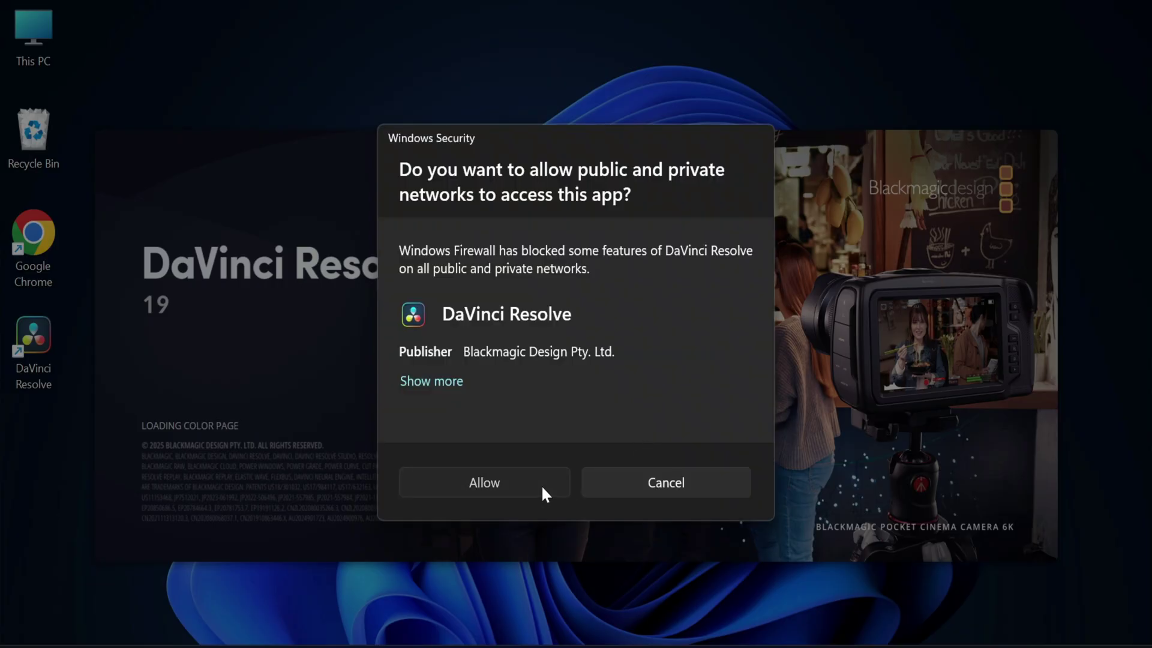
Step: Allow DaVinci Resolve network access at the Windows Security firewall prompt
click(543, 487)
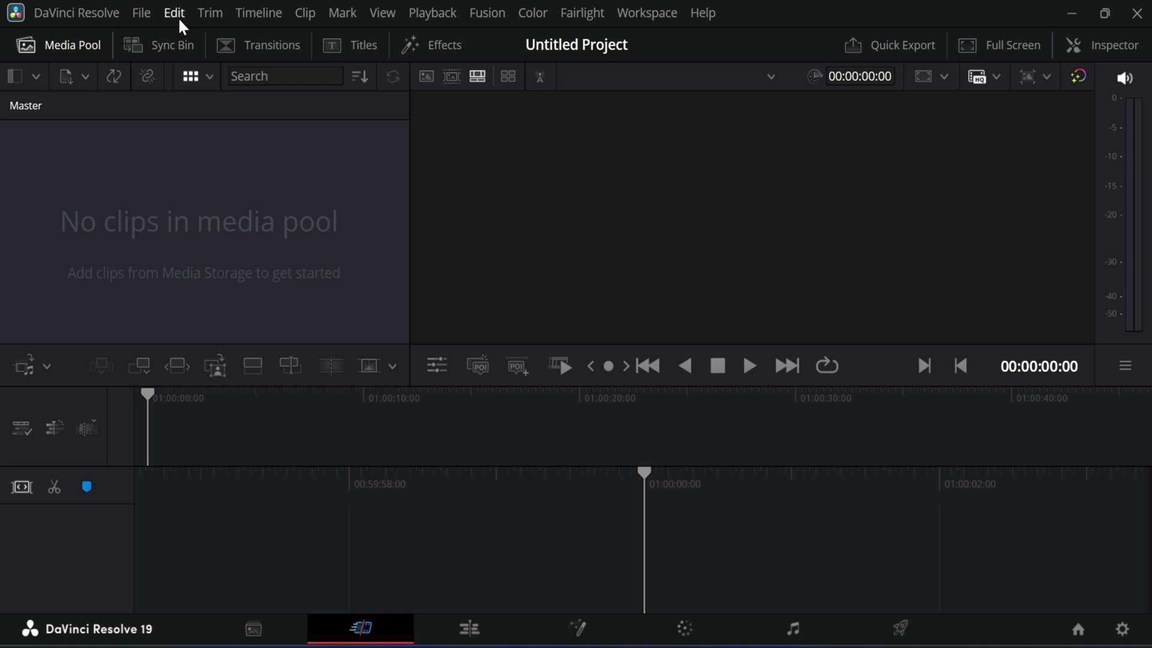
Step: Import the registration screen recording from Videos and change the project frame rate to match it
click(147, 18)
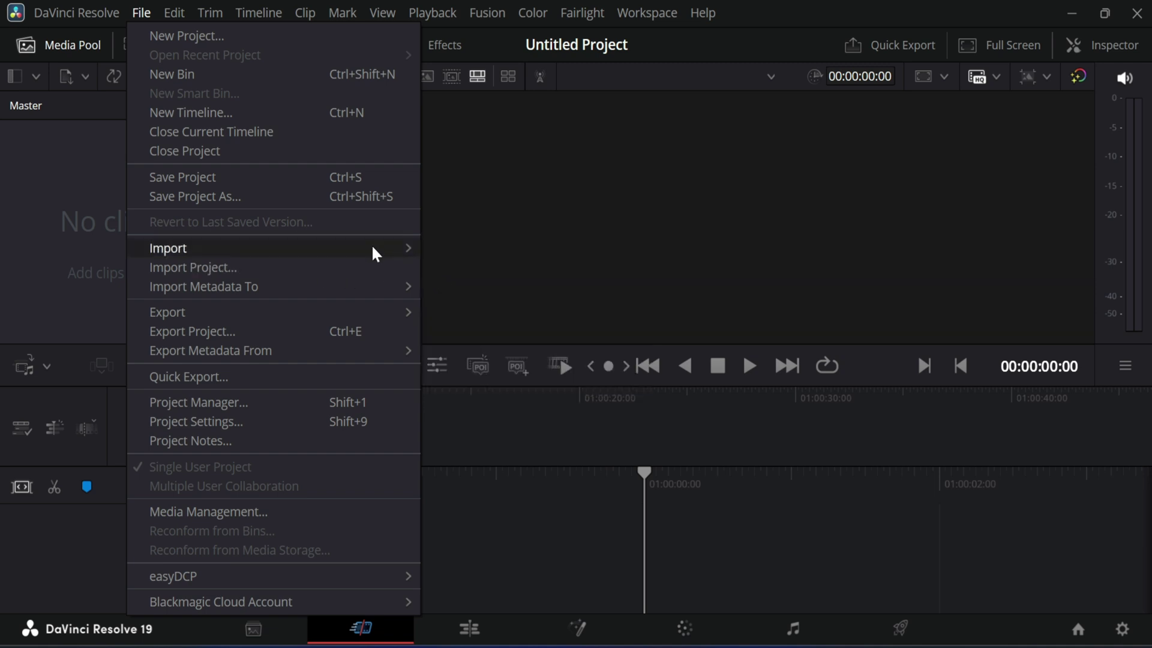
mouse_move(375, 248)
click(478, 268)
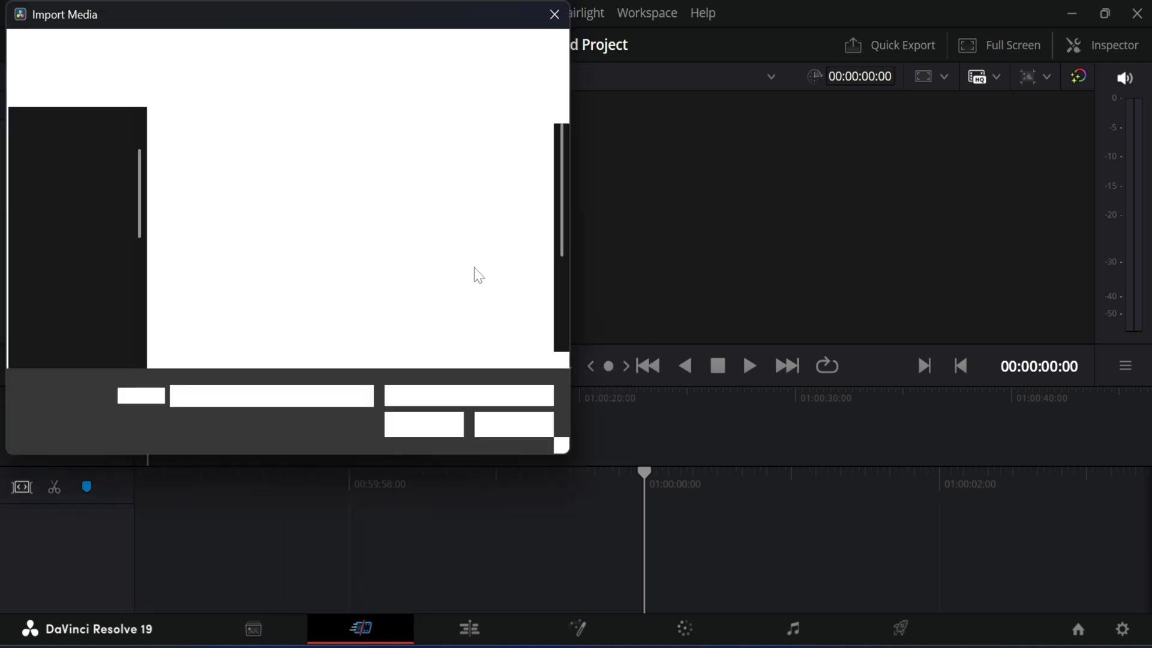
scroll(69, 288, down, 3)
scroll(78, 264, up, 5)
click(81, 246)
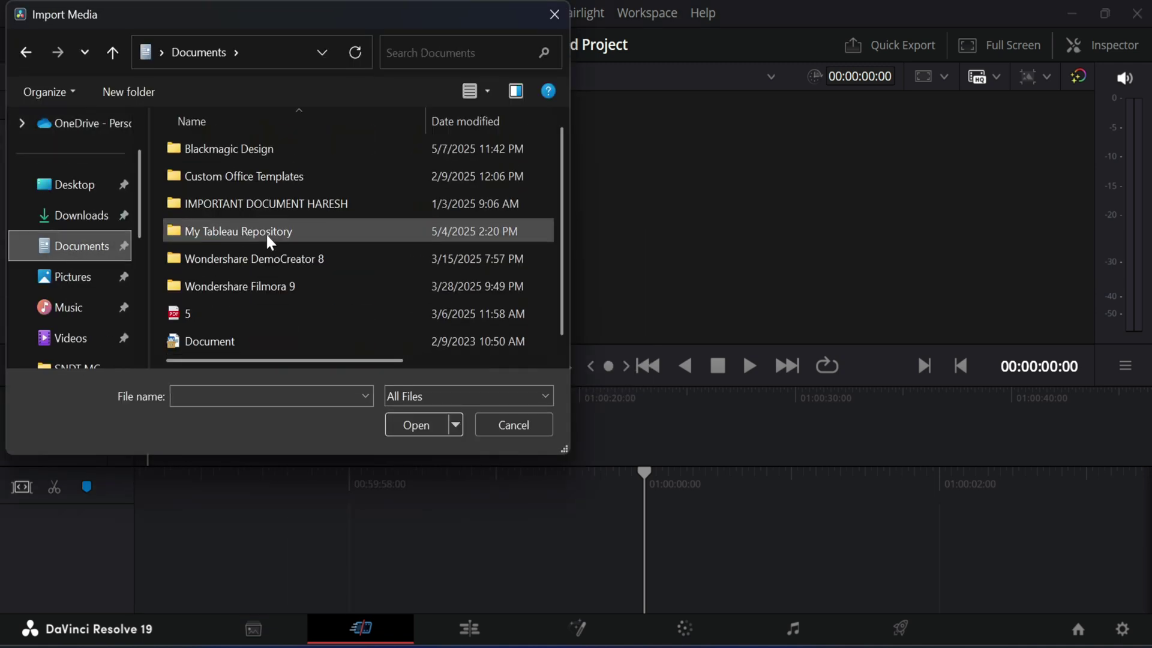
click(67, 337)
scroll(380, 231, down, 5)
double_click(394, 299)
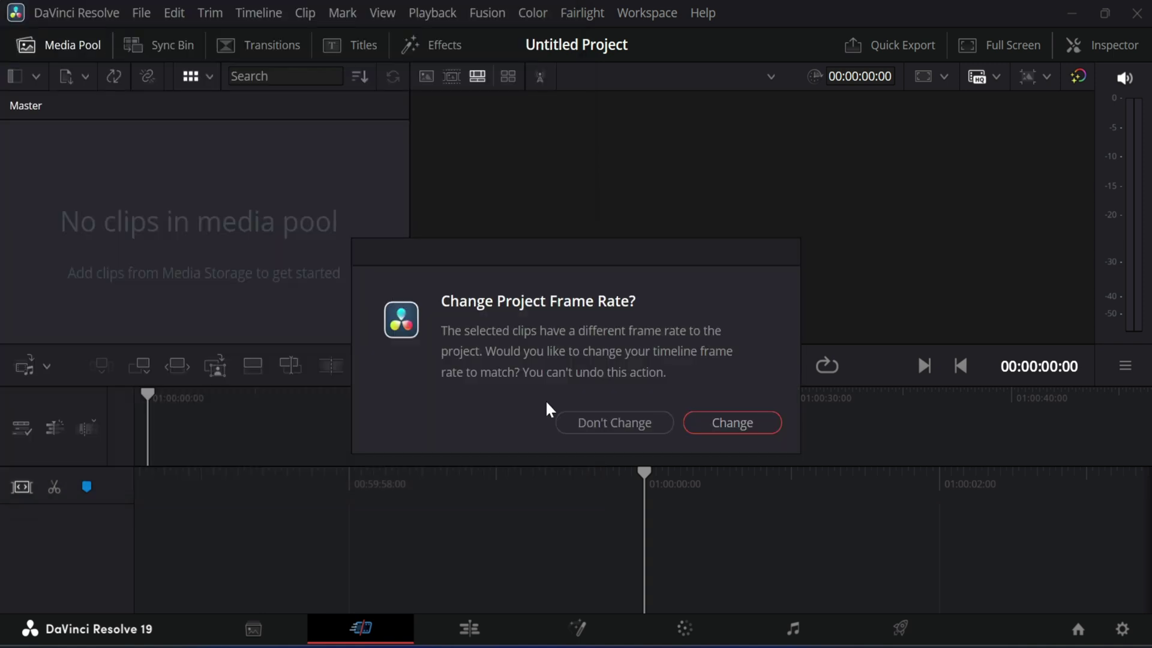
click(711, 422)
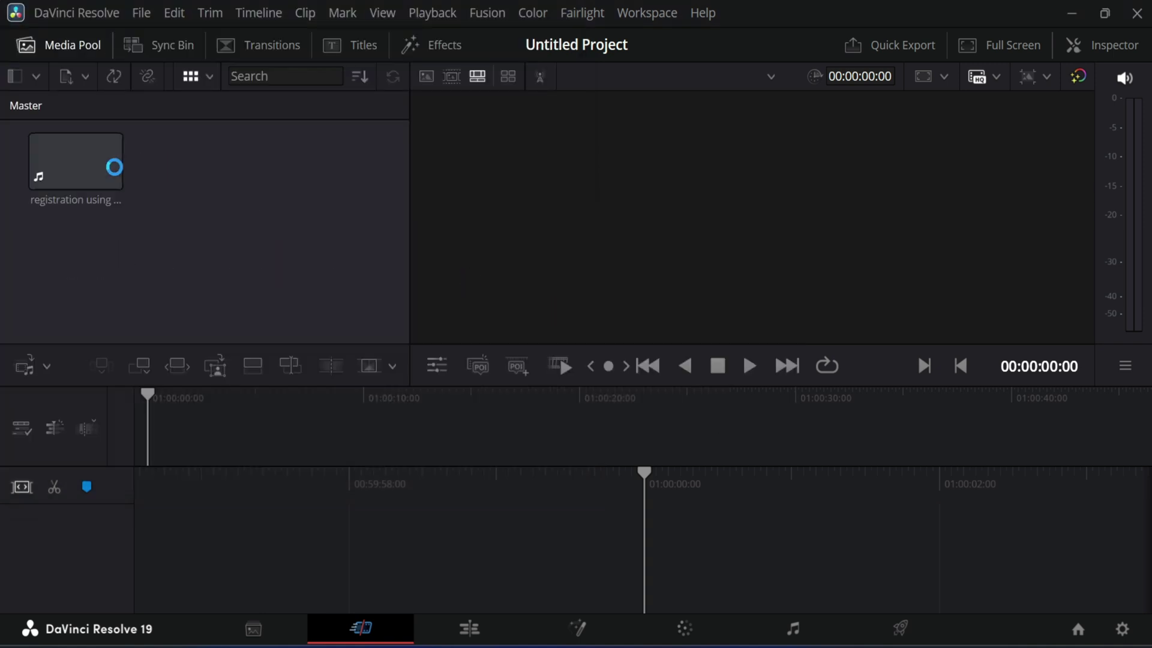
Step: Drop the clip onto a new Timeline 1 and blade it into two pieces at 01:01:48:23
drag(247, 496, 241, 512)
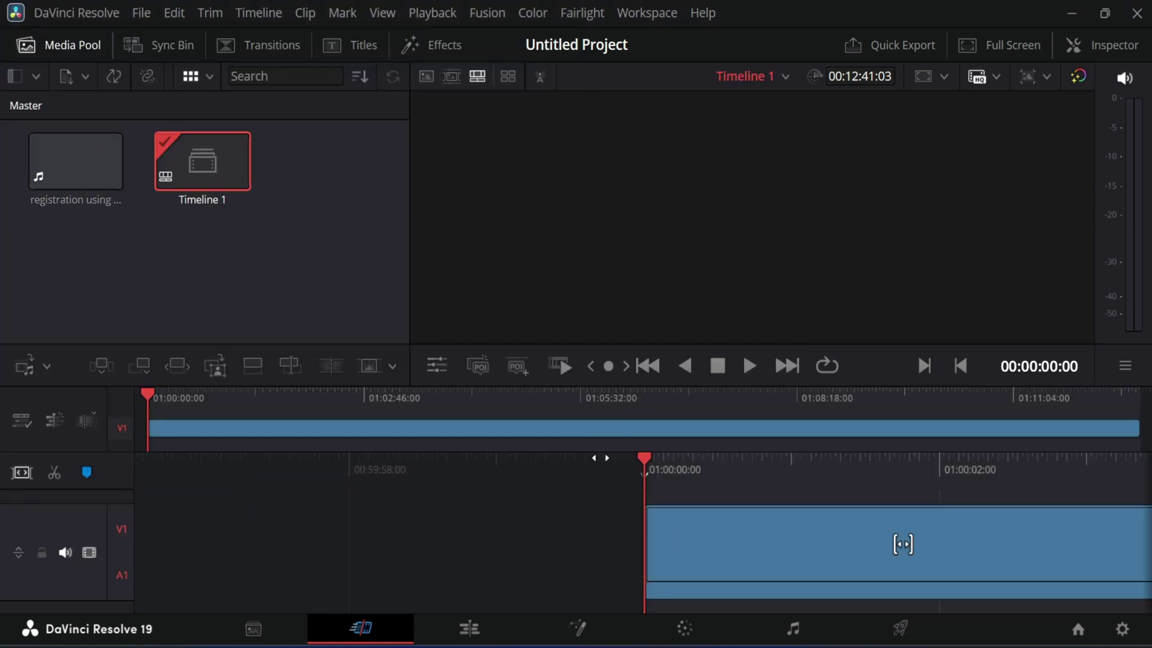
drag(258, 403, 295, 403)
click(665, 429)
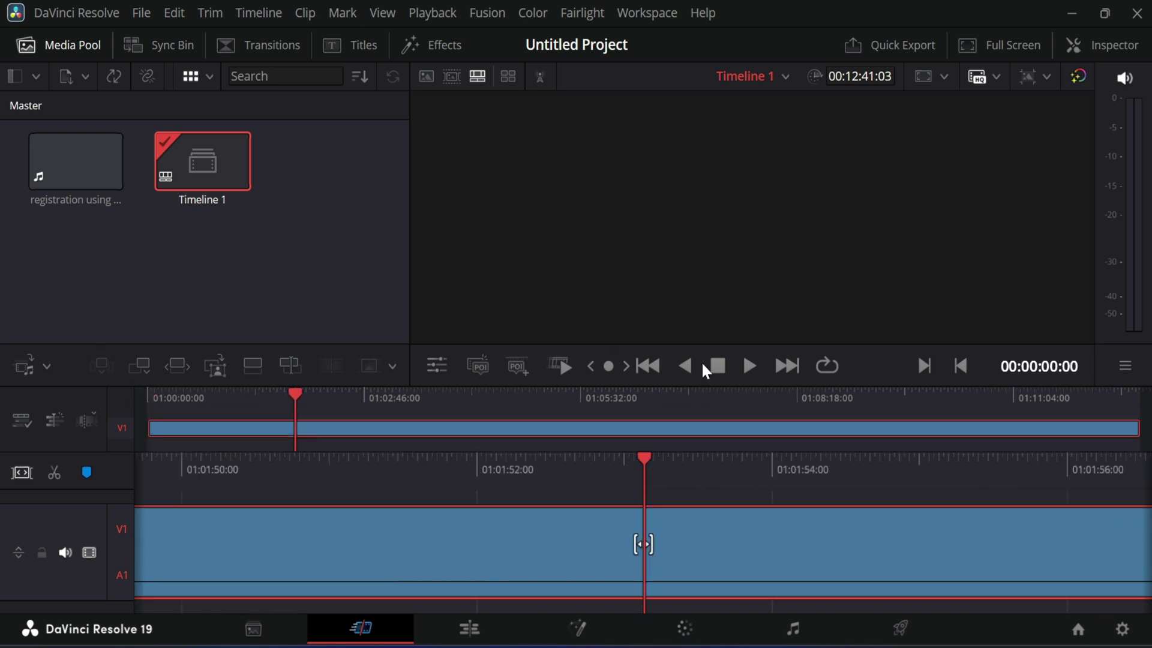
scroll(534, 540, up, 5)
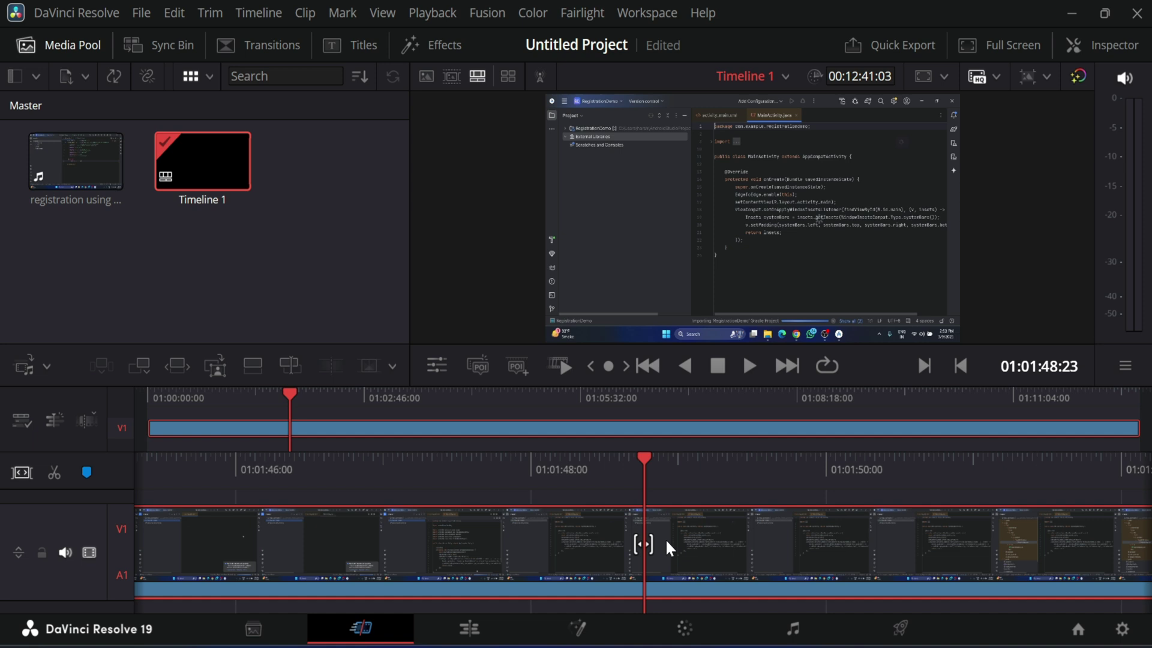
click(54, 473)
right_click(712, 558)
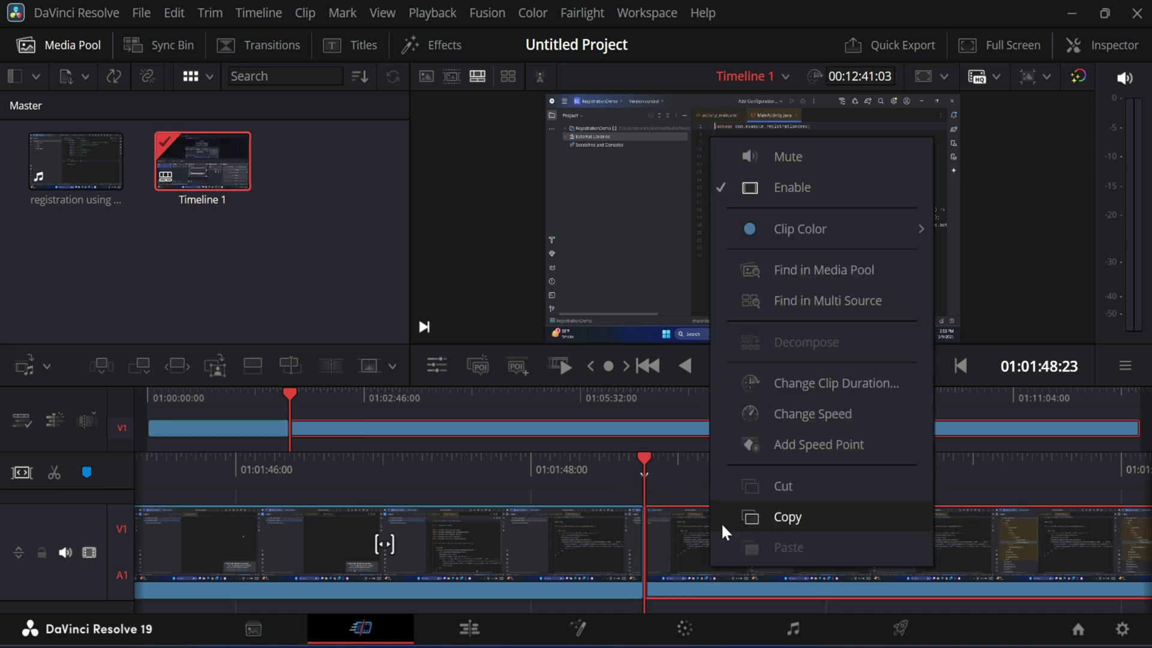